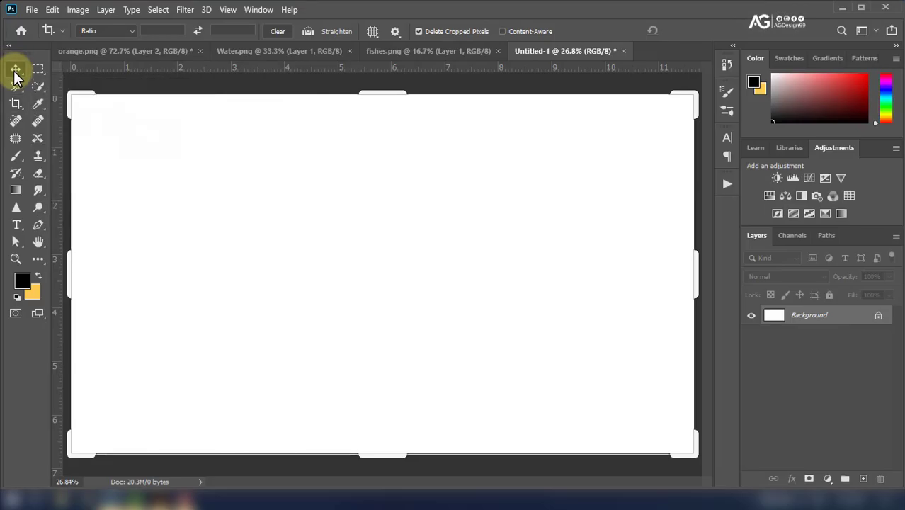
# Add a Gradient Fill layer using the black-to-white gradient preset.
pyautogui.click(15, 74)
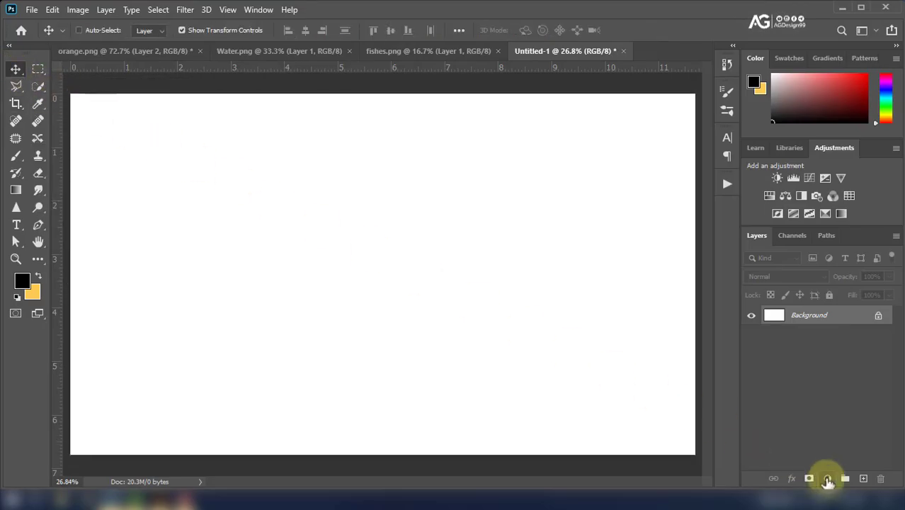
pyautogui.click(827, 478)
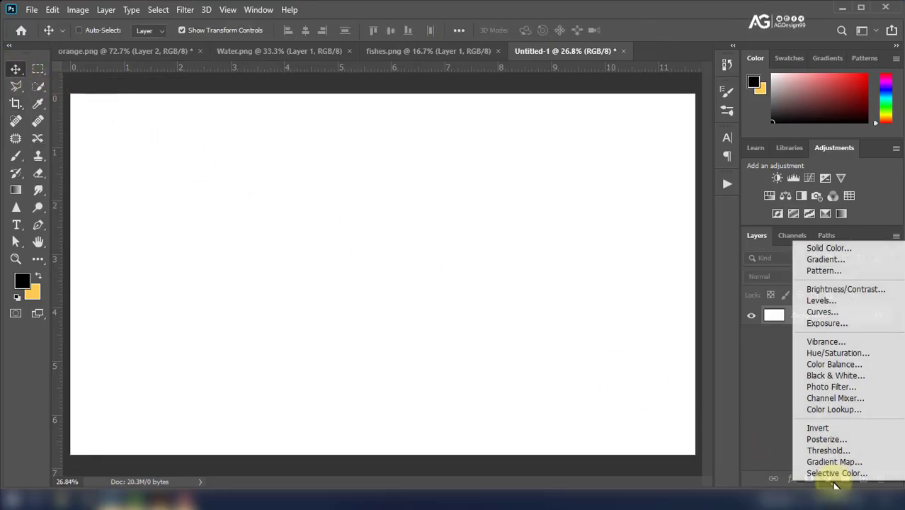
pyautogui.click(823, 261)
pyautogui.click(666, 183)
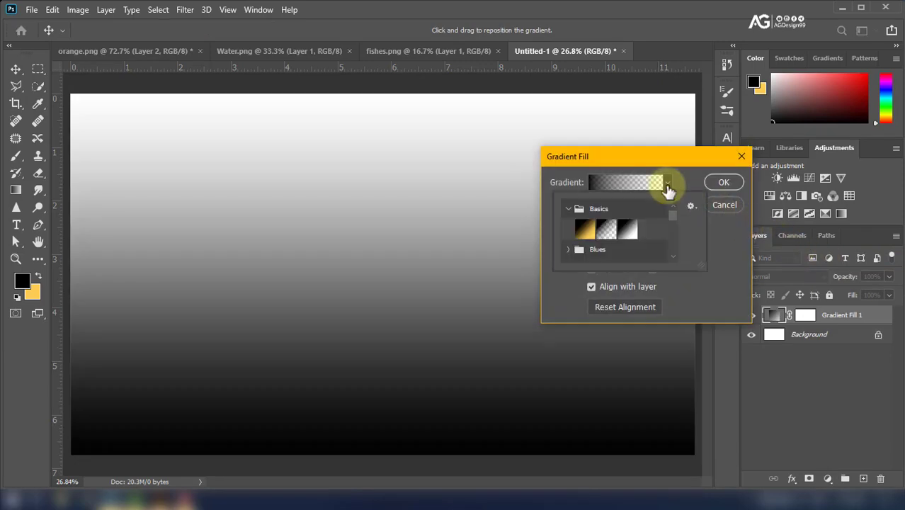
pyautogui.click(626, 229)
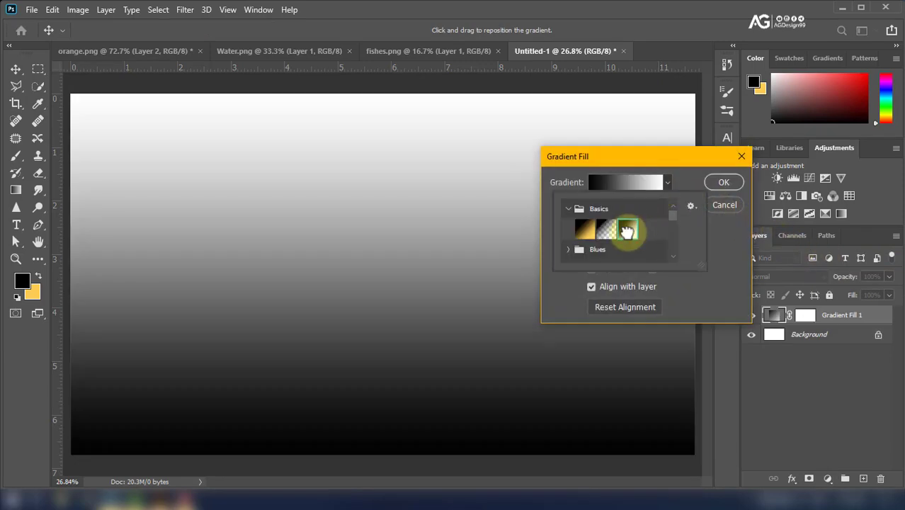
pyautogui.click(729, 252)
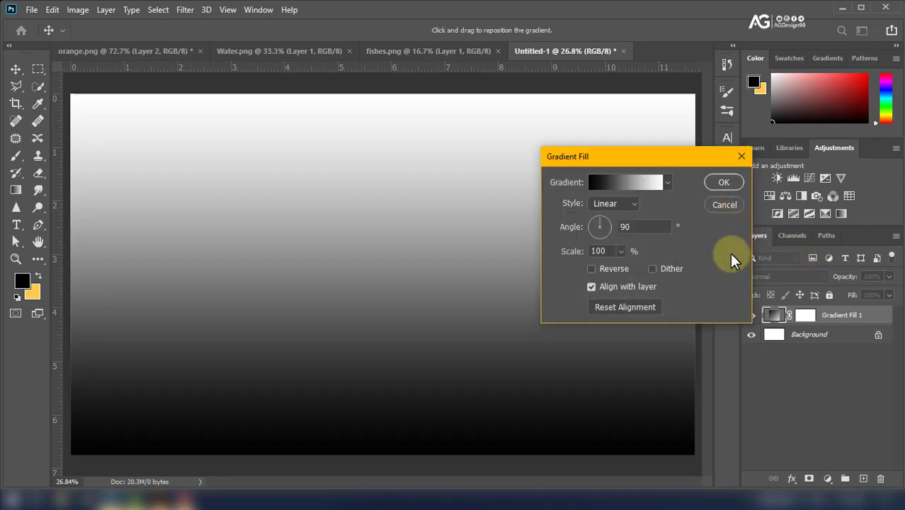
# Change the gradient's dark end stop to light grey #c8c8c8.
pyautogui.click(618, 182)
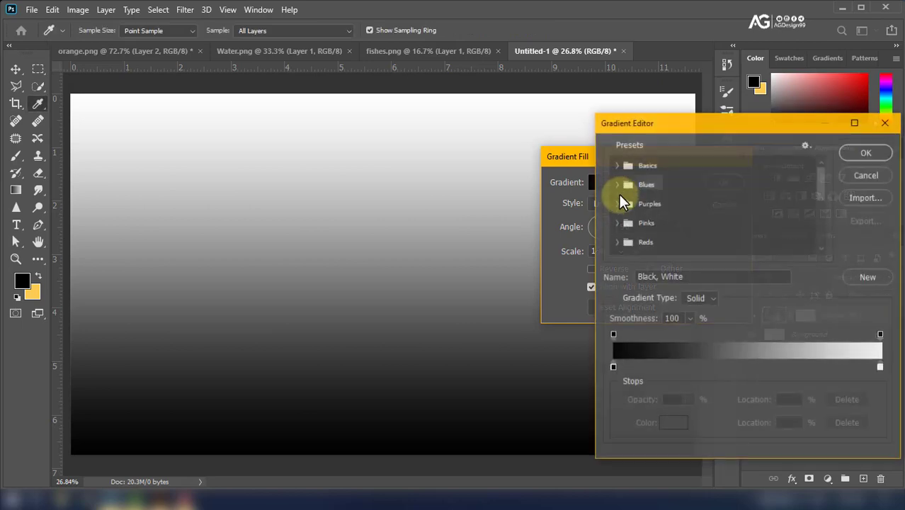
pyautogui.doubleClick(612, 366)
pyautogui.click(555, 287)
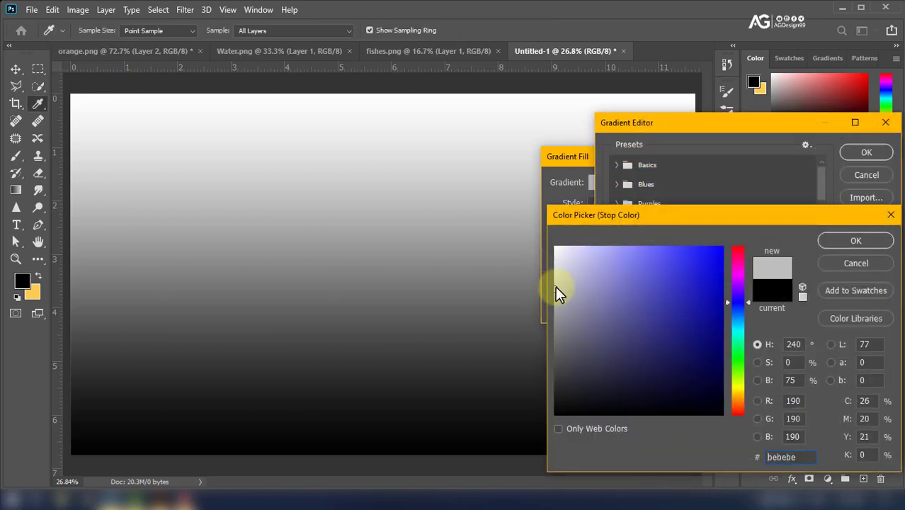
pyautogui.click(555, 271)
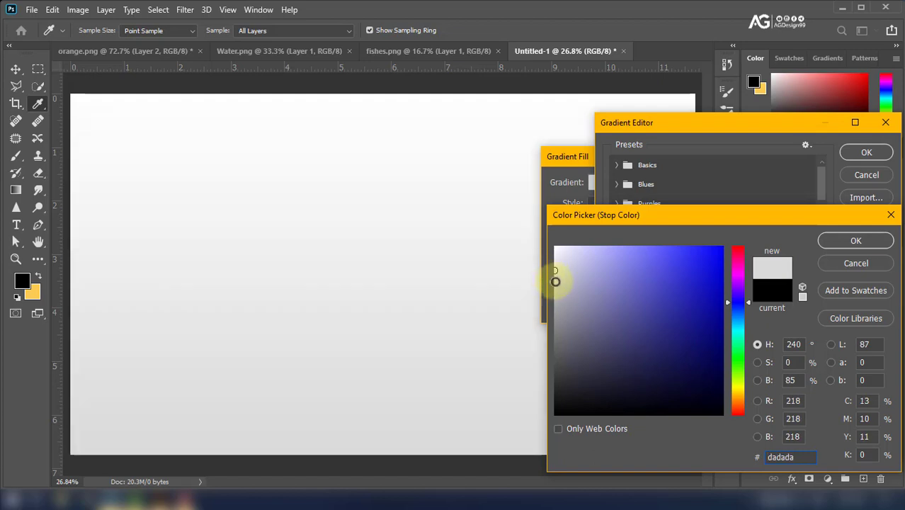
pyautogui.click(555, 283)
pyautogui.click(839, 247)
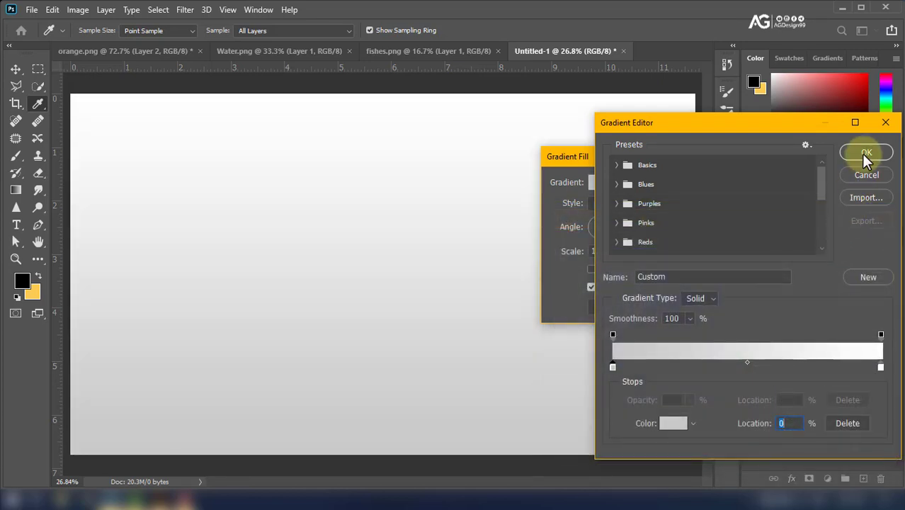
pyautogui.click(866, 154)
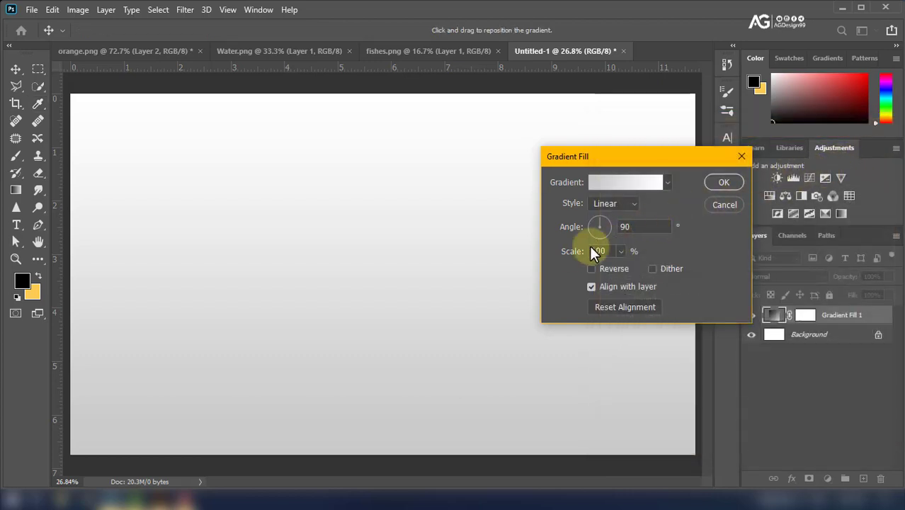
# Set the gradient scale to 62%, shift it down, and confirm the fill.
pyautogui.moveTo(575, 253); pyautogui.dragTo(549, 252)
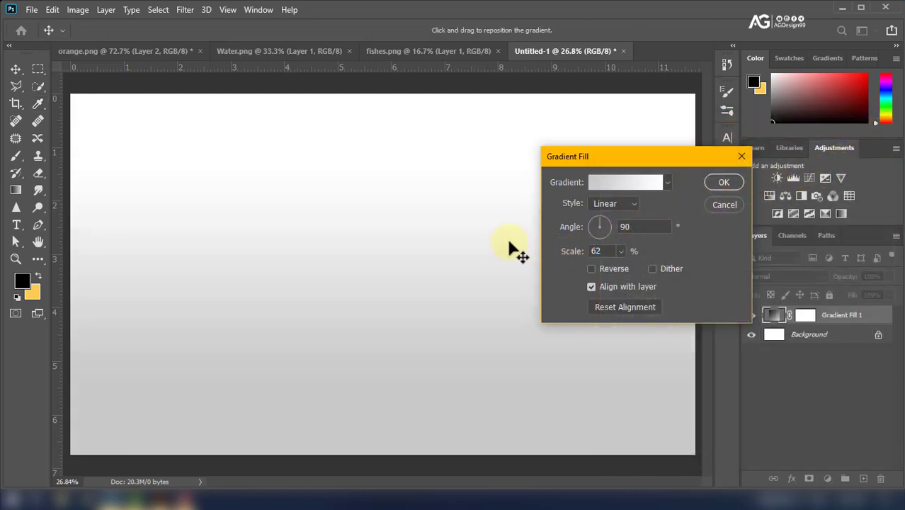
pyautogui.moveTo(484, 328); pyautogui.dragTo(484, 345)
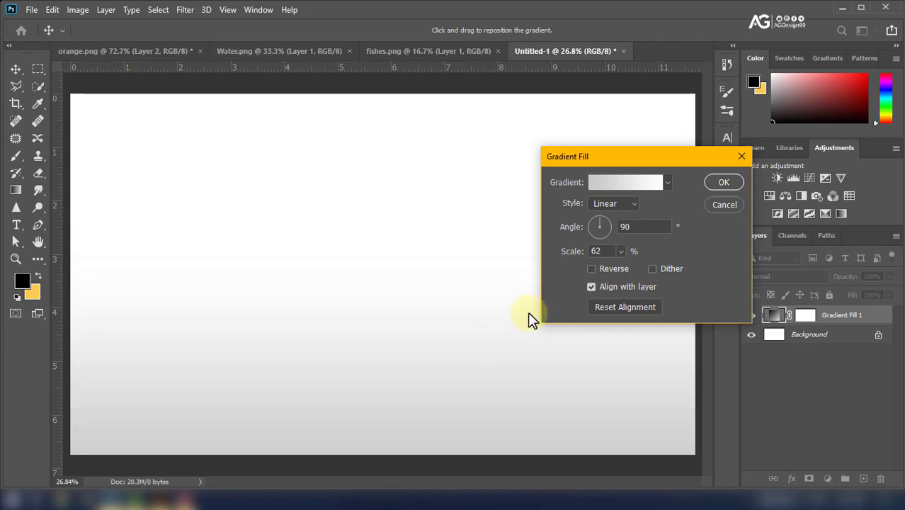
pyautogui.click(722, 182)
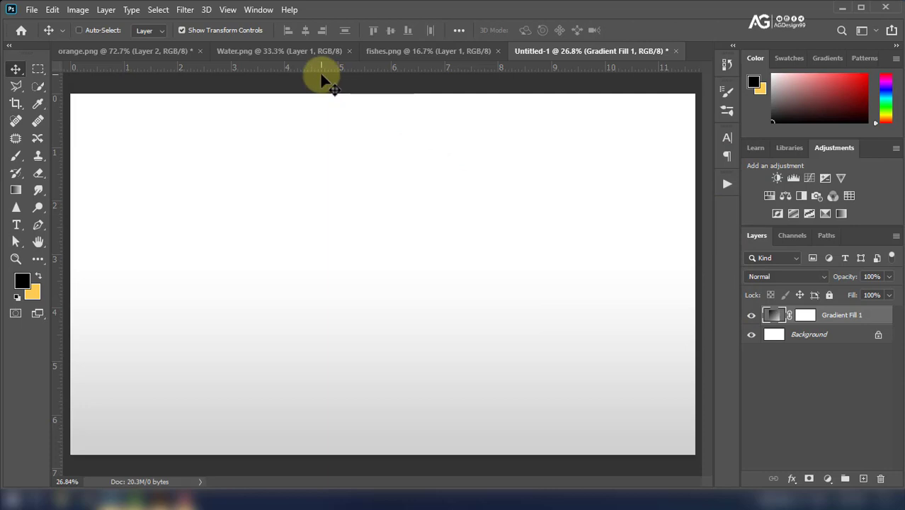
# Bring the whole orange and orange slice layers from orange.png into Untitled-1.
pyautogui.click(115, 52)
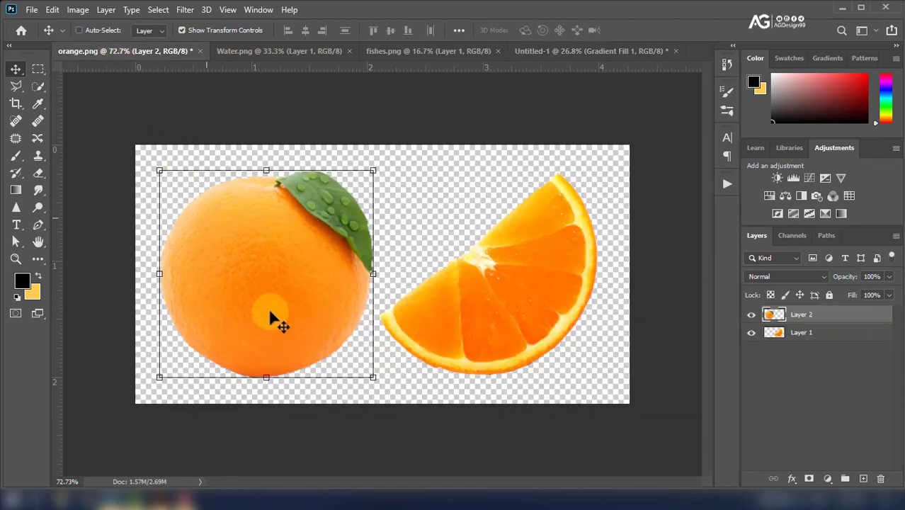
pyautogui.moveTo(270, 312); pyautogui.dragTo(279, 313)
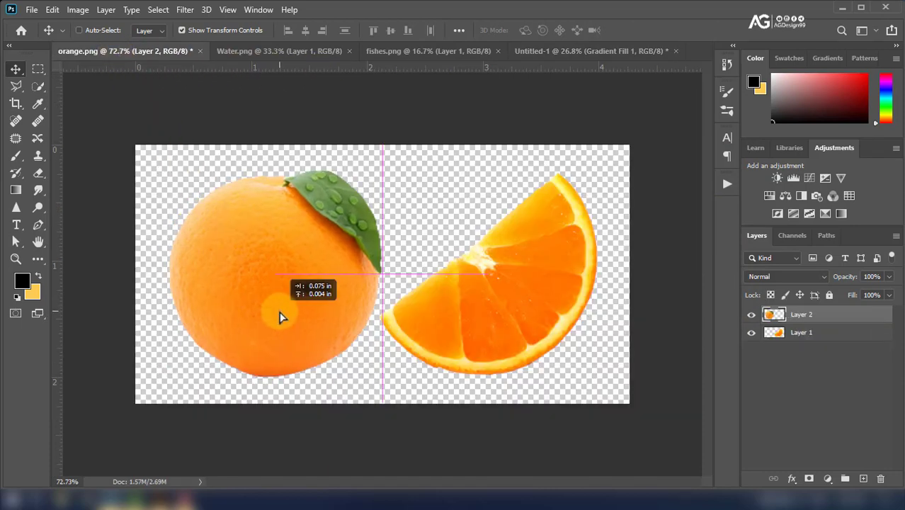
pyautogui.keyDown('shift'); pyautogui.click(821, 332); pyautogui.keyUp('shift')
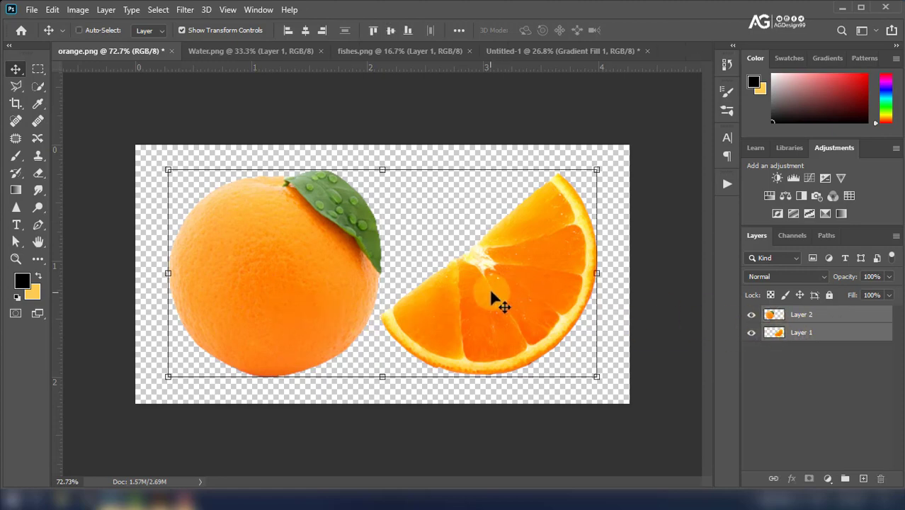
pyautogui.moveTo(493, 298)
pyautogui.mouseDown()
pyautogui.moveTo(599, 57)
pyautogui.moveTo(578, 53)
pyautogui.moveTo(412, 317)
pyautogui.moveTo(413, 309)
pyautogui.mouseUp()
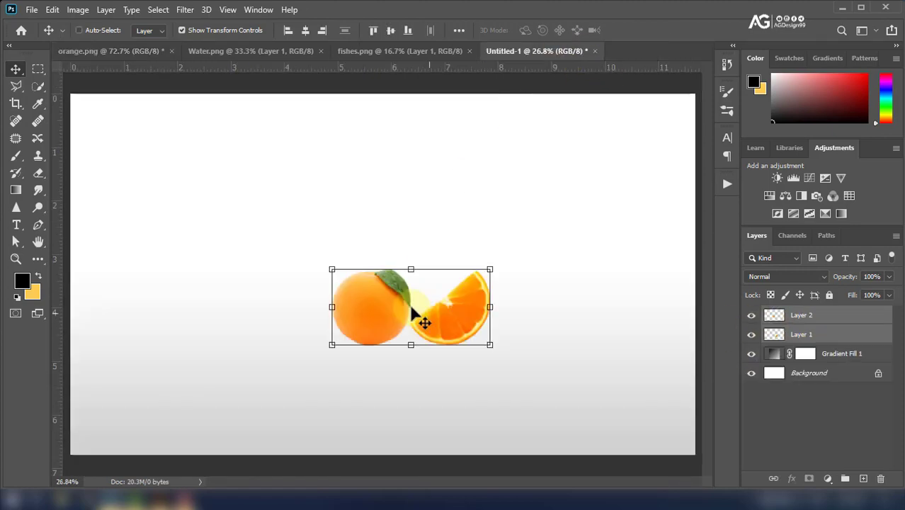
# Enlarge both oranges to about 236% and move them right and down.
pyautogui.moveTo(490, 269); pyautogui.dragTo(626, 214)
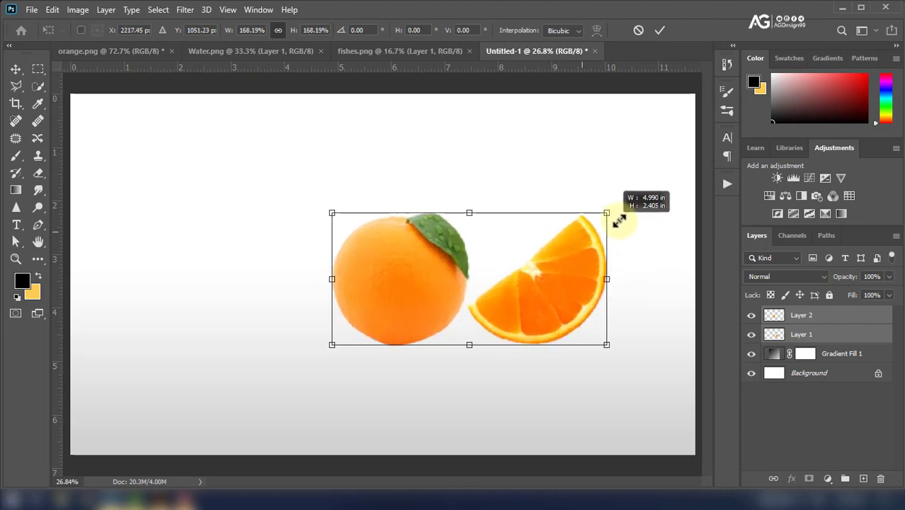
pyautogui.hotkey('ctrl', '-')
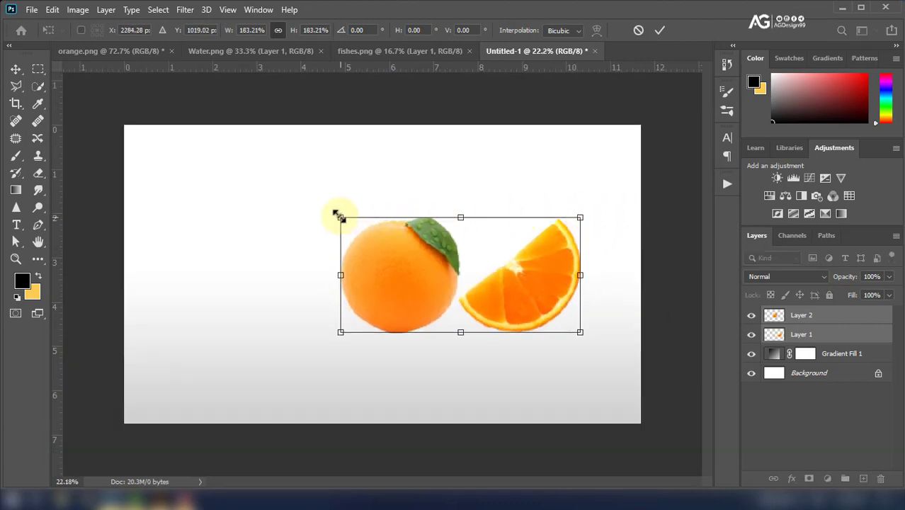
pyautogui.moveTo(340, 218); pyautogui.dragTo(269, 182)
pyautogui.moveTo(429, 272)
pyautogui.mouseDown()
pyautogui.moveTo(479, 303)
pyautogui.moveTo(501, 303)
pyautogui.mouseUp()
# Place the orange slice above and left of the whole orange, shrunk and overlapping it.
pyautogui.click(659, 30)
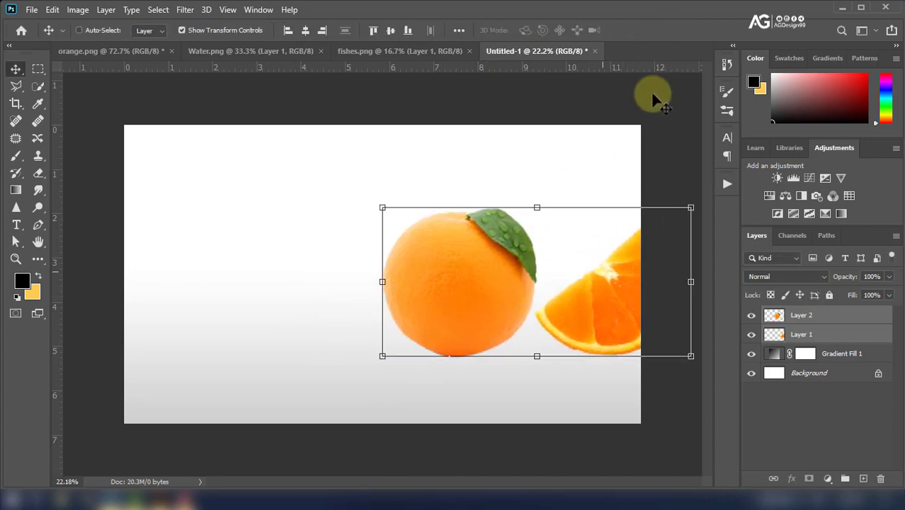
pyautogui.keyDown('ctrl'); pyautogui.click(623, 298); pyautogui.keyUp('ctrl')
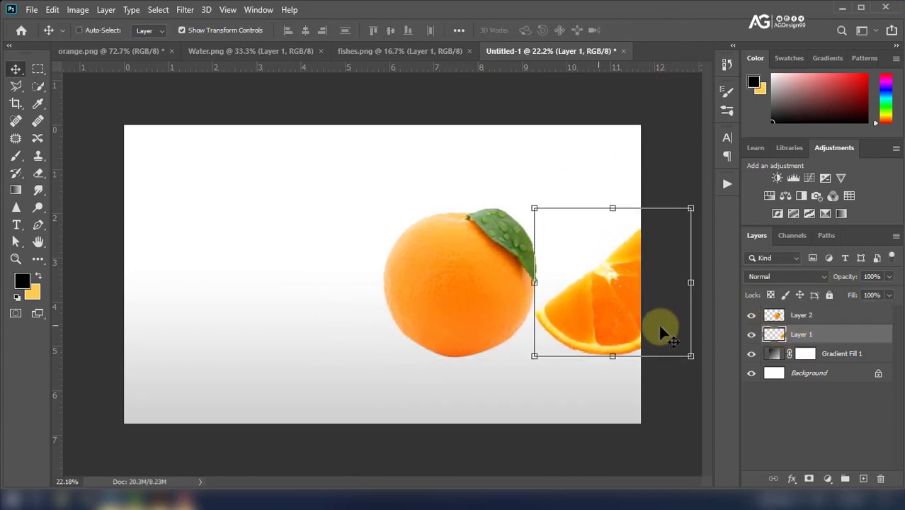
pyautogui.moveTo(659, 327); pyautogui.dragTo(376, 329)
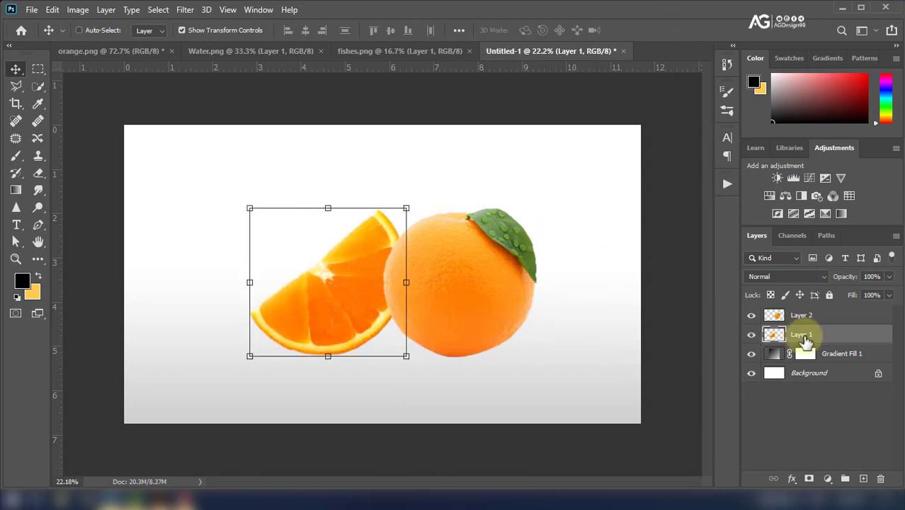
pyautogui.moveTo(782, 334); pyautogui.dragTo(804, 314)
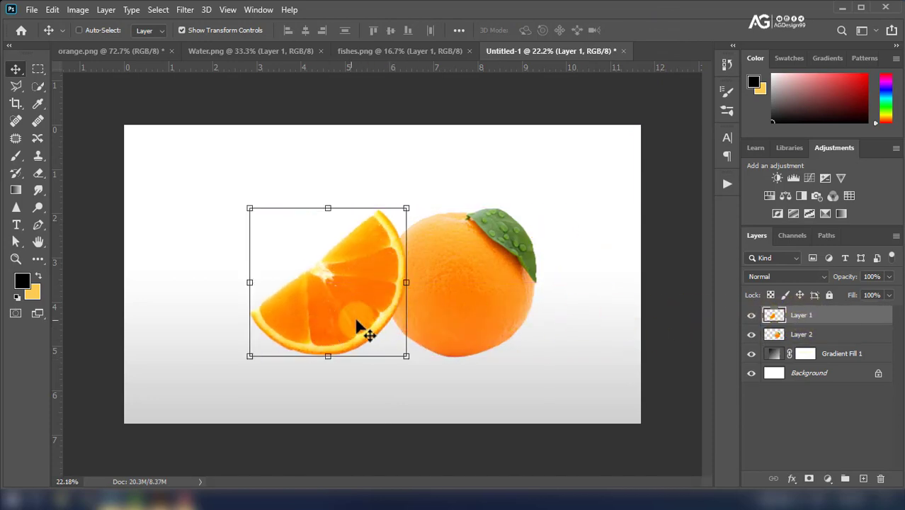
pyautogui.moveTo(359, 326); pyautogui.dragTo(395, 325)
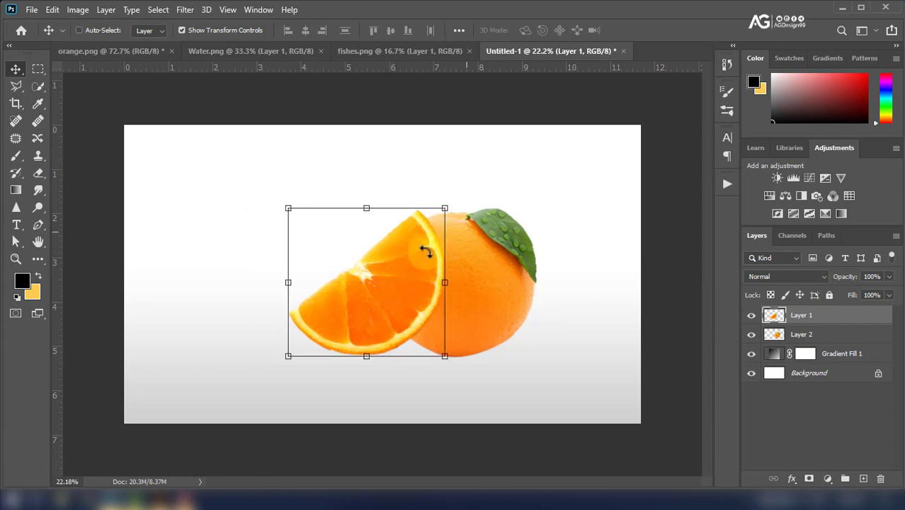
pyautogui.moveTo(444, 208); pyautogui.dragTo(432, 226)
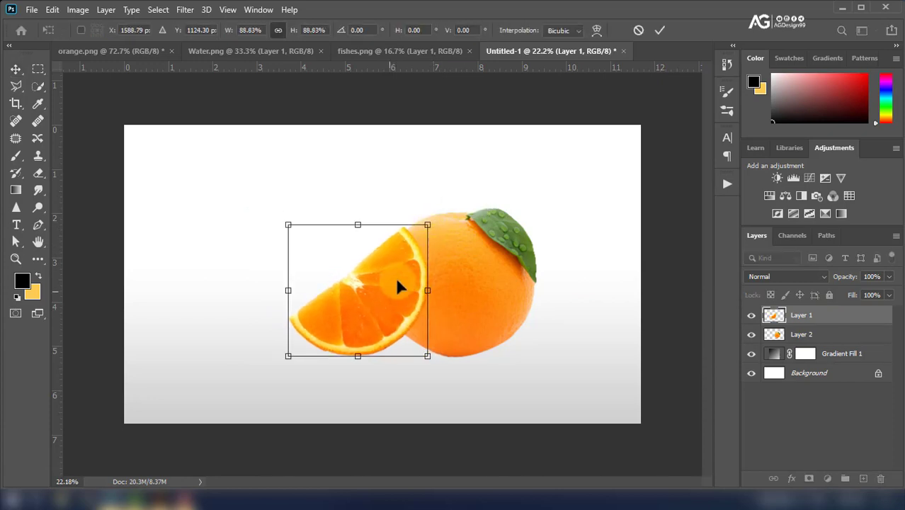
pyautogui.moveTo(397, 284)
pyautogui.mouseDown()
pyautogui.moveTo(412, 298)
pyautogui.moveTo(389, 297)
pyautogui.mouseUp()
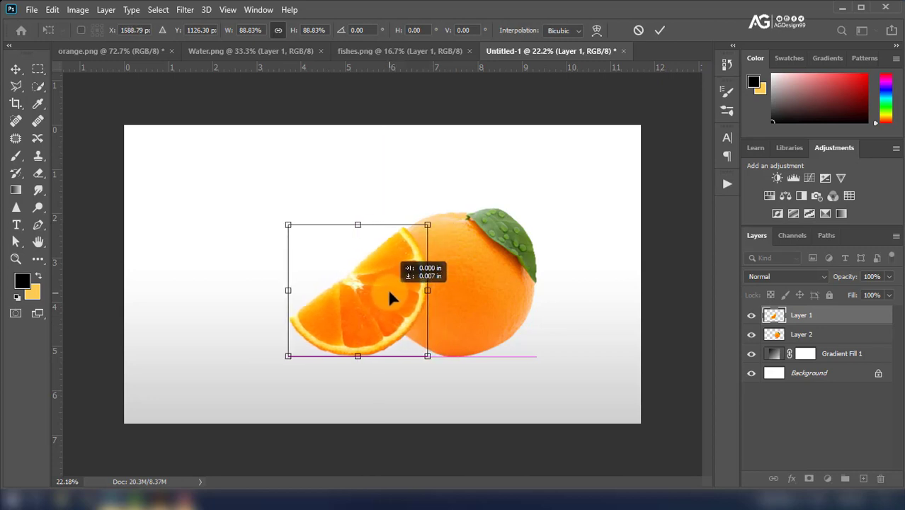
pyautogui.click(660, 32)
# Shift both oranges left and rotate the slice about 11.87° to lean on the orange.
pyautogui.keyDown('shift'); pyautogui.click(779, 334); pyautogui.keyUp('shift')
pyautogui.moveTo(484, 322); pyautogui.dragTo(447, 322)
pyautogui.keyDown('ctrl'); pyautogui.click(357, 311); pyautogui.keyUp('ctrl')
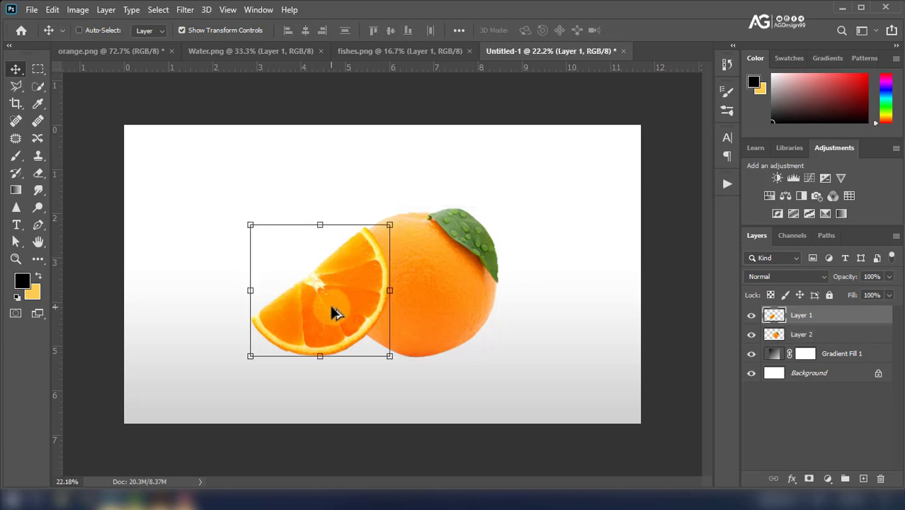
pyautogui.hotkey('ctrl', 't')
pyautogui.moveTo(395, 366); pyautogui.dragTo(369, 365)
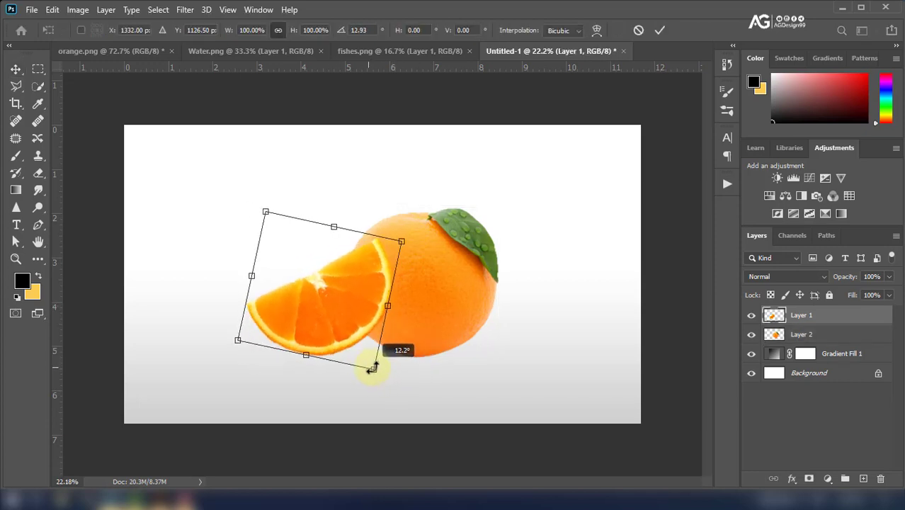
pyautogui.moveTo(345, 309)
pyautogui.mouseDown()
pyautogui.moveTo(334, 305)
pyautogui.moveTo(332, 316)
pyautogui.mouseUp()
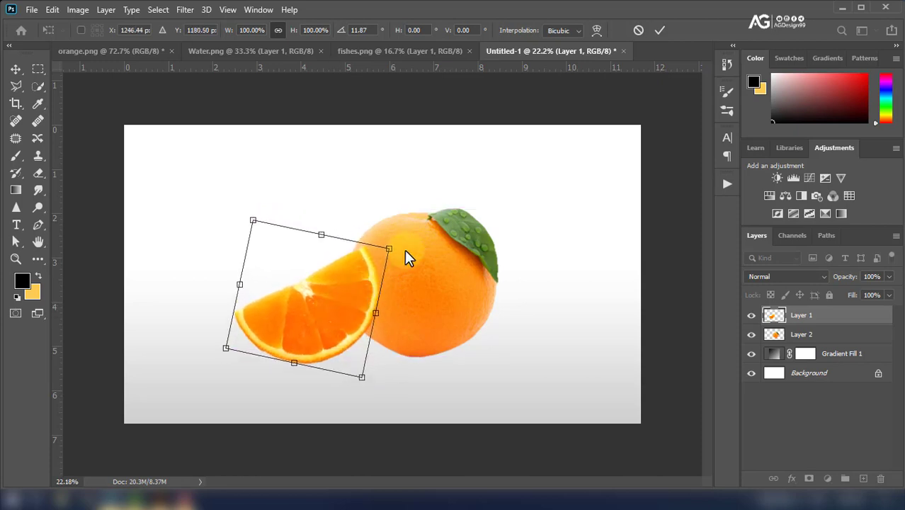
pyautogui.click(660, 30)
# Move both orange pieces up together toward the canvas centre.
pyautogui.keyDown('shift'); pyautogui.click(830, 335); pyautogui.keyUp('shift')
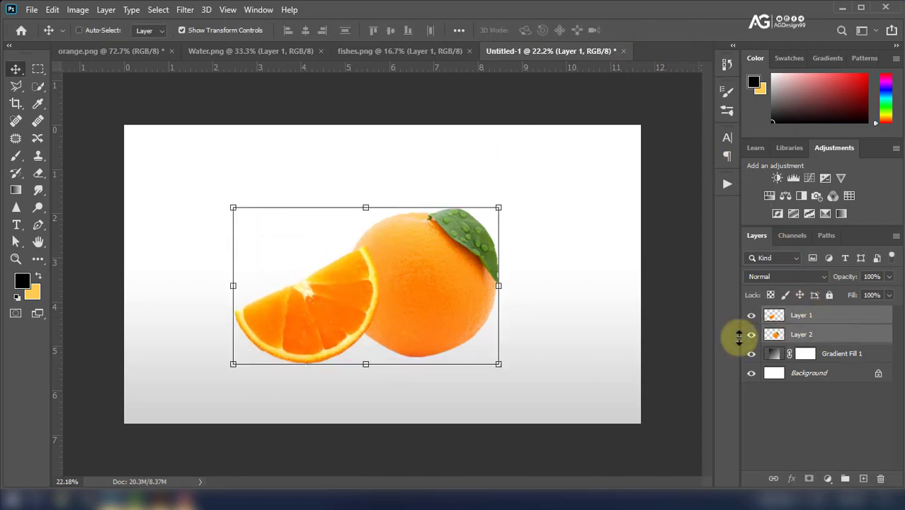
pyautogui.moveTo(427, 348); pyautogui.dragTo(424, 333)
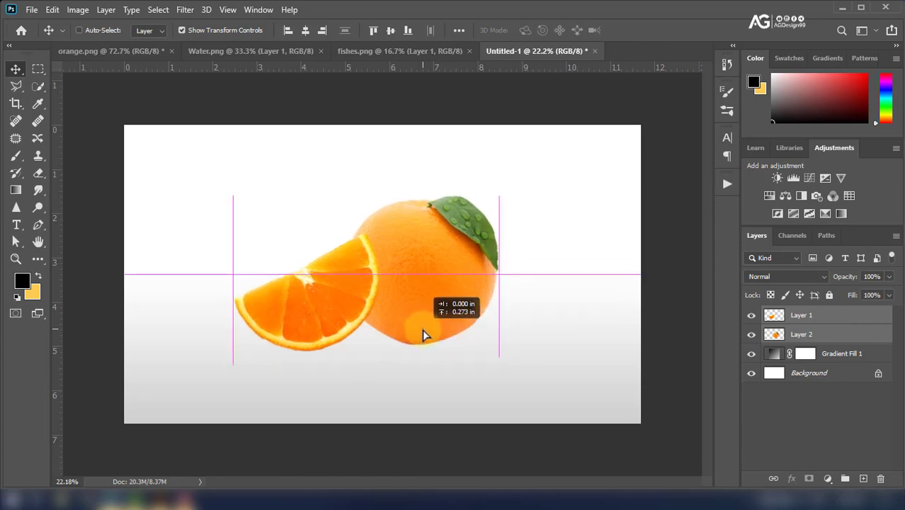
pyautogui.click(838, 353)
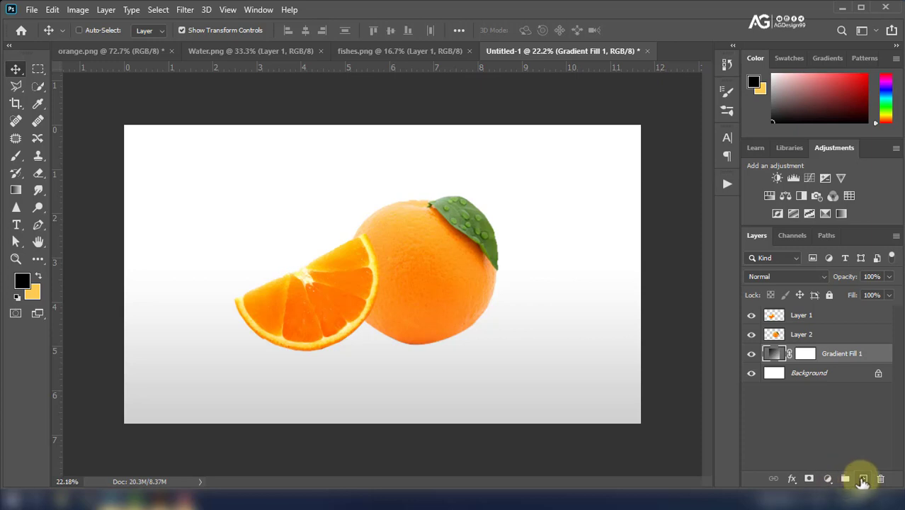
# Add a layer named Shadow and paint one soft round black dab on it.
pyautogui.click(864, 478)
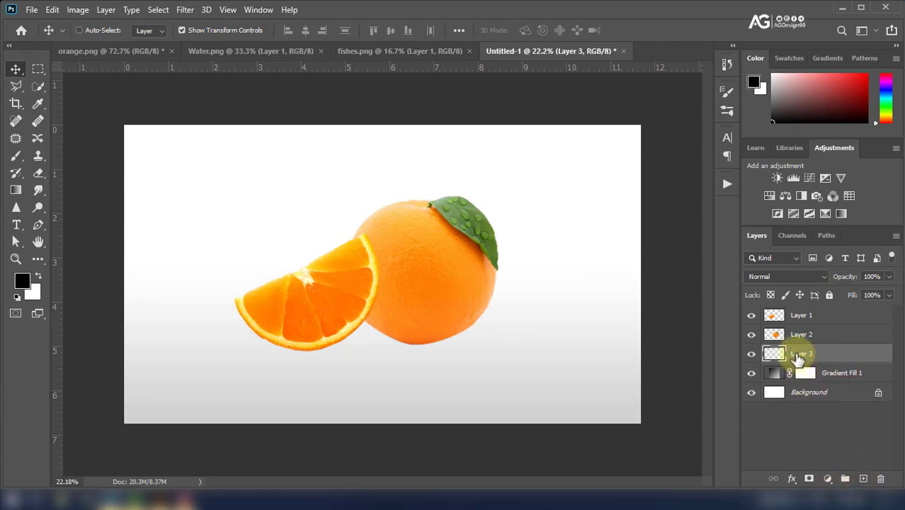
pyautogui.write('Shadow')
pyautogui.click(874, 356)
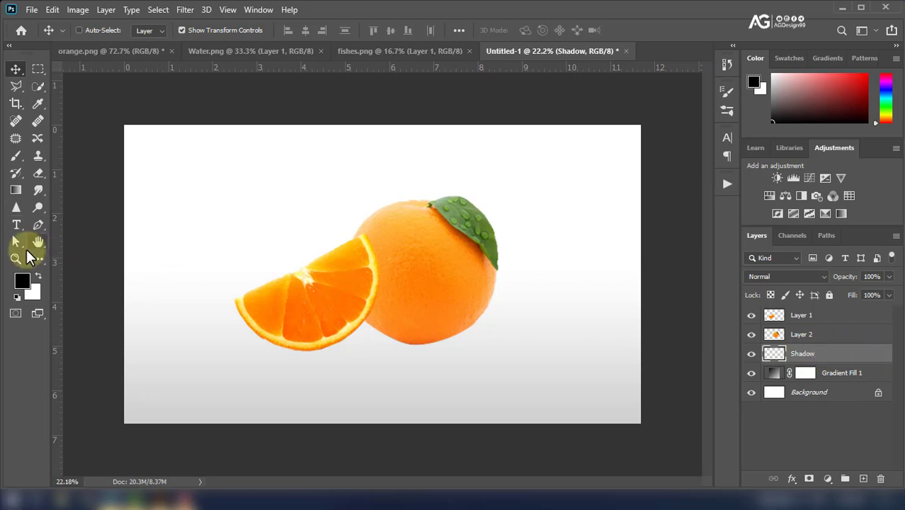
pyautogui.click(16, 155)
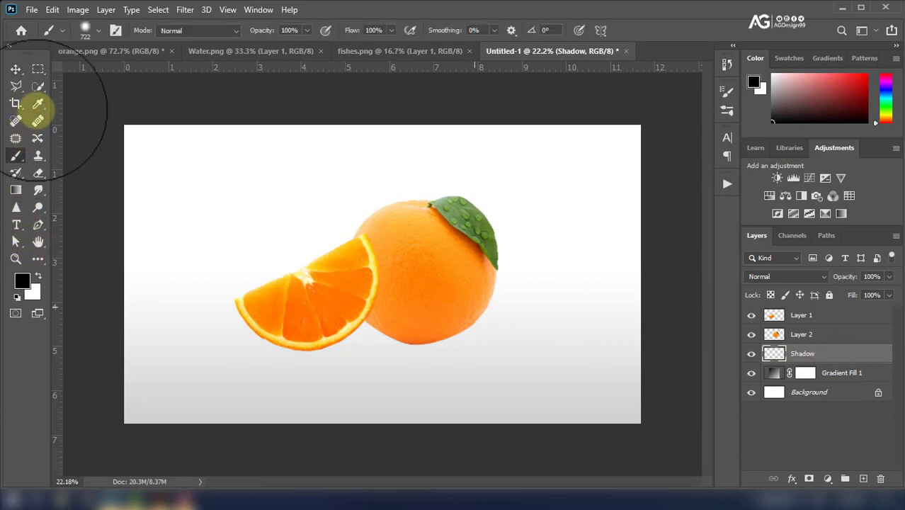
pyautogui.click(85, 30)
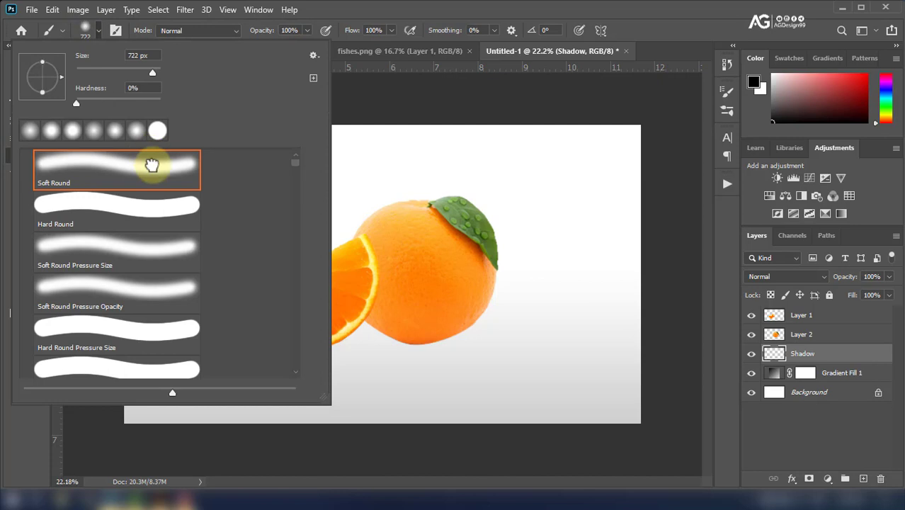
pyautogui.doubleClick(151, 165)
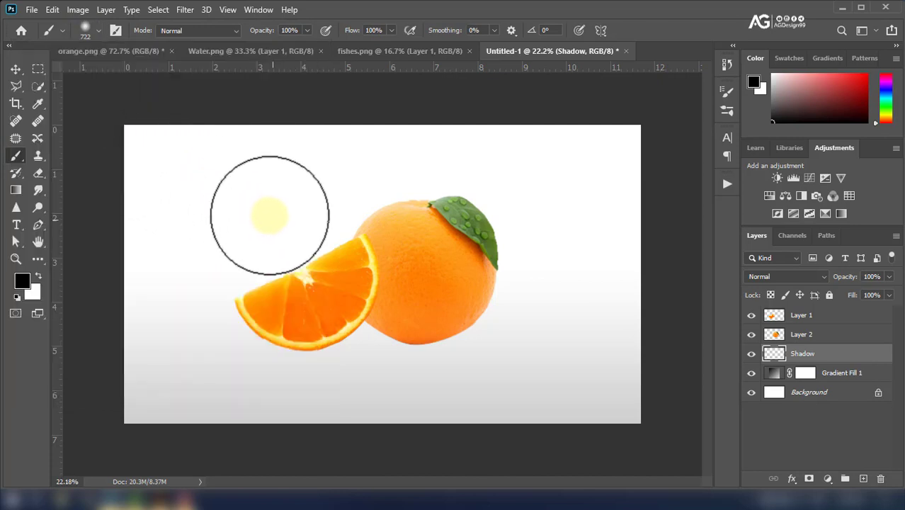
pyautogui.click(268, 214)
# Squash the shadow dab into a wide flat ellipse under the whole orange.
pyautogui.click(16, 69)
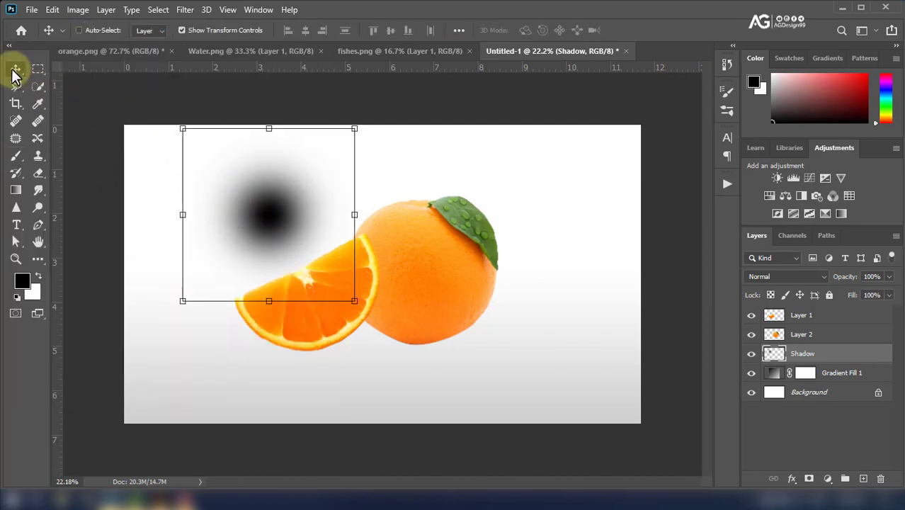
pyautogui.moveTo(269, 129); pyautogui.dragTo(257, 275)
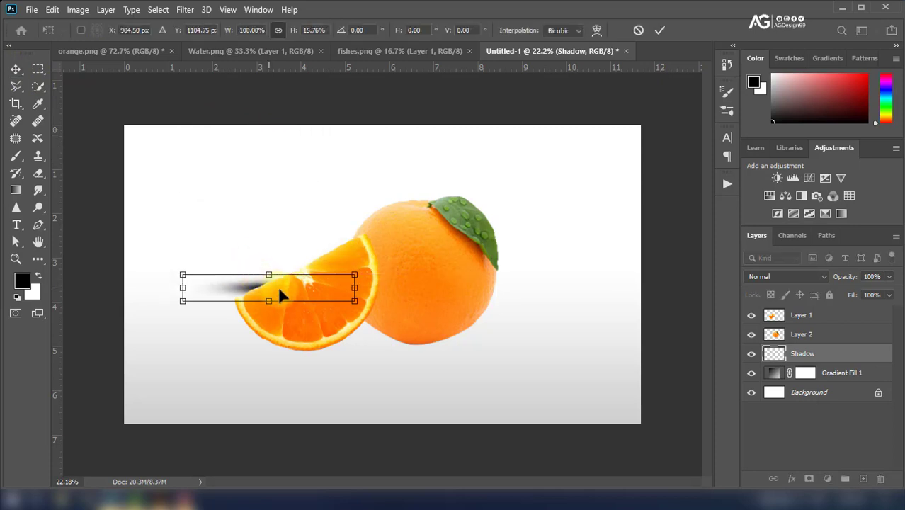
pyautogui.moveTo(279, 291); pyautogui.dragTo(424, 343)
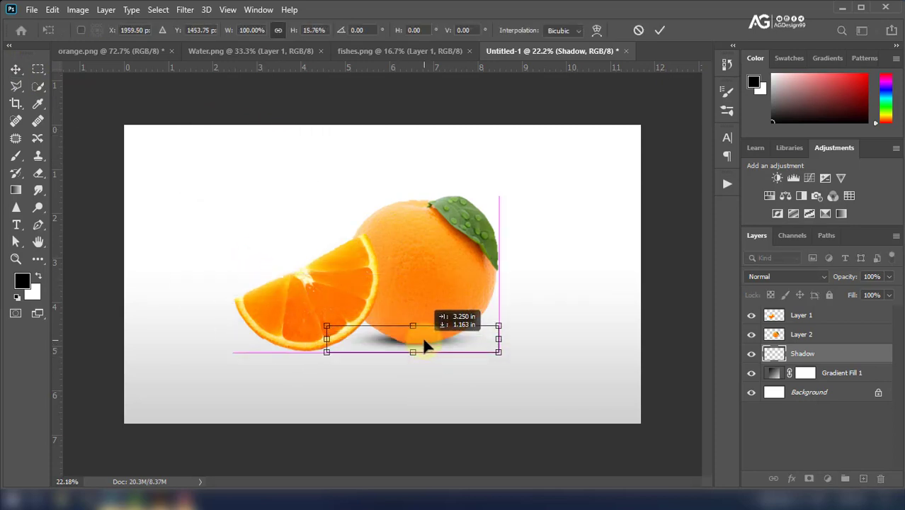
pyautogui.moveTo(431, 343); pyautogui.dragTo(439, 344)
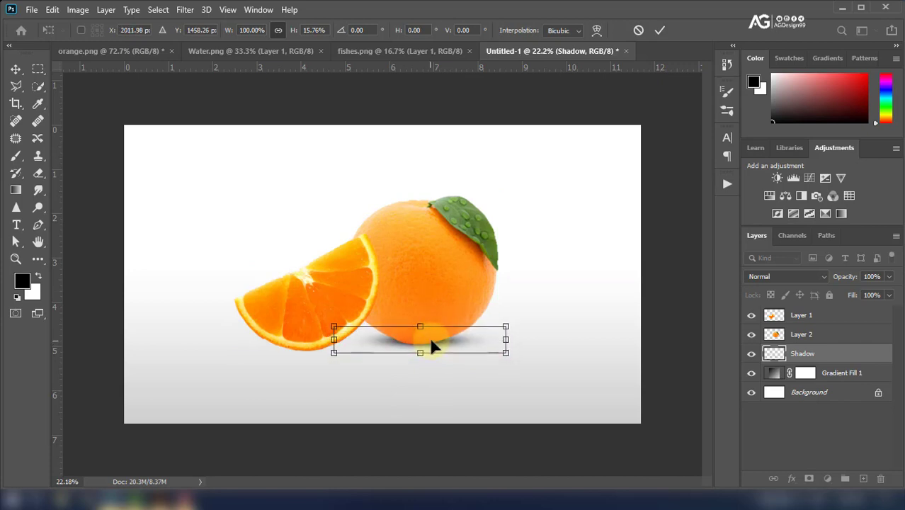
pyautogui.moveTo(433, 345); pyautogui.dragTo(432, 345)
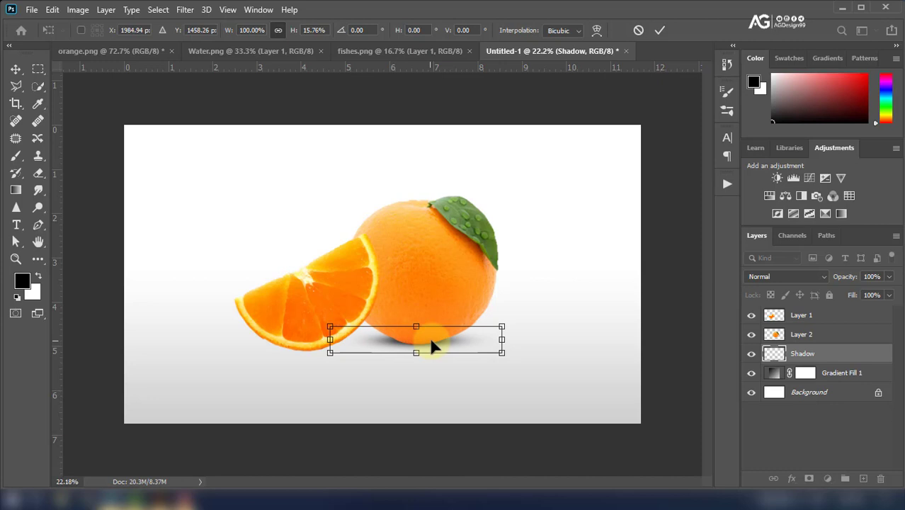
pyautogui.moveTo(502, 341); pyautogui.dragTo(511, 337)
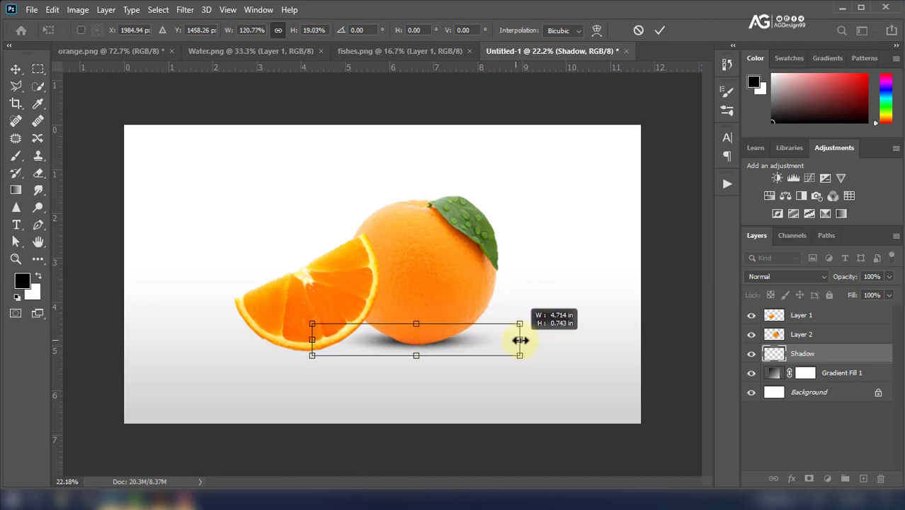
pyautogui.click(659, 30)
# Nudge the shadow into place and lower its Fill to 88%.
pyautogui.moveTo(450, 353); pyautogui.dragTo(456, 353)
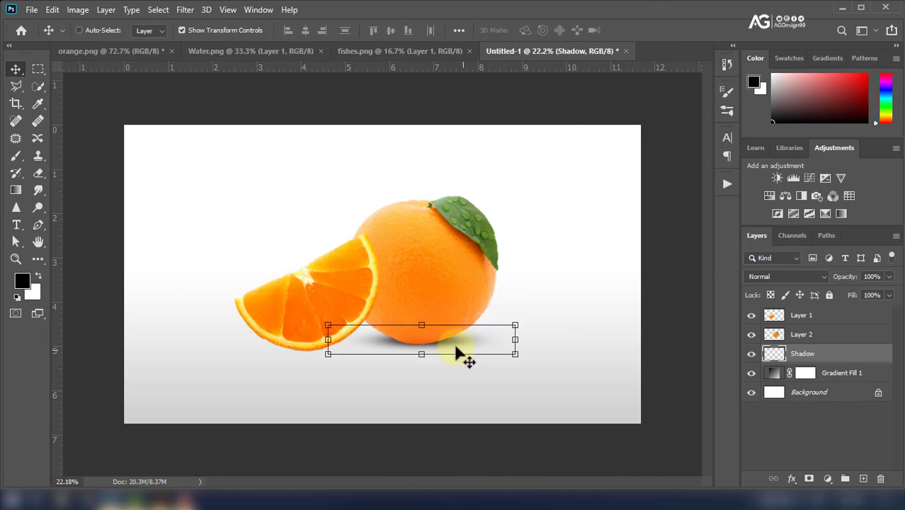
pyautogui.press('Left')
pyautogui.press('Left')
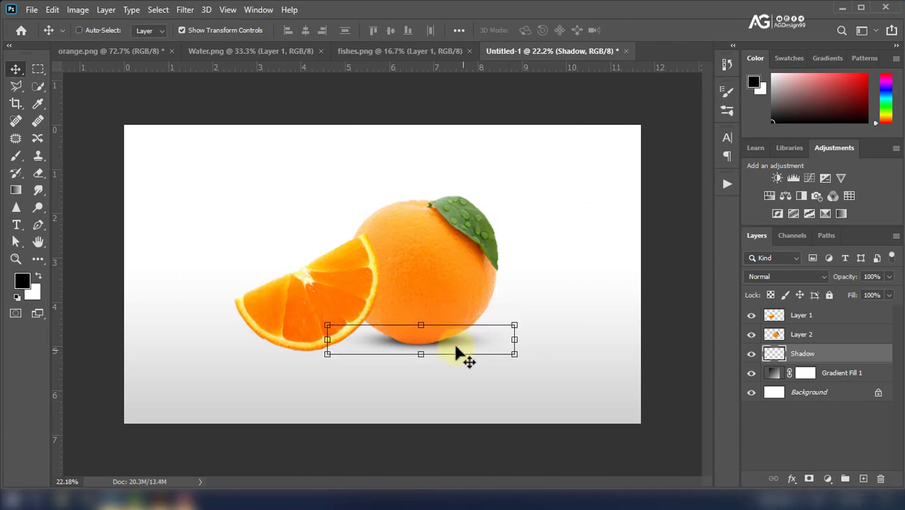
pyautogui.click(889, 294)
pyautogui.moveTo(889, 312); pyautogui.dragTo(866, 313)
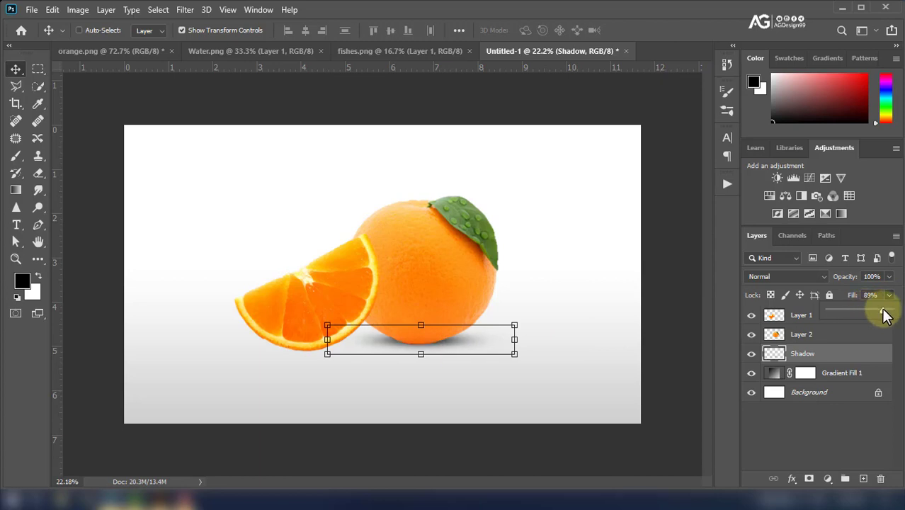
pyautogui.click(866, 356)
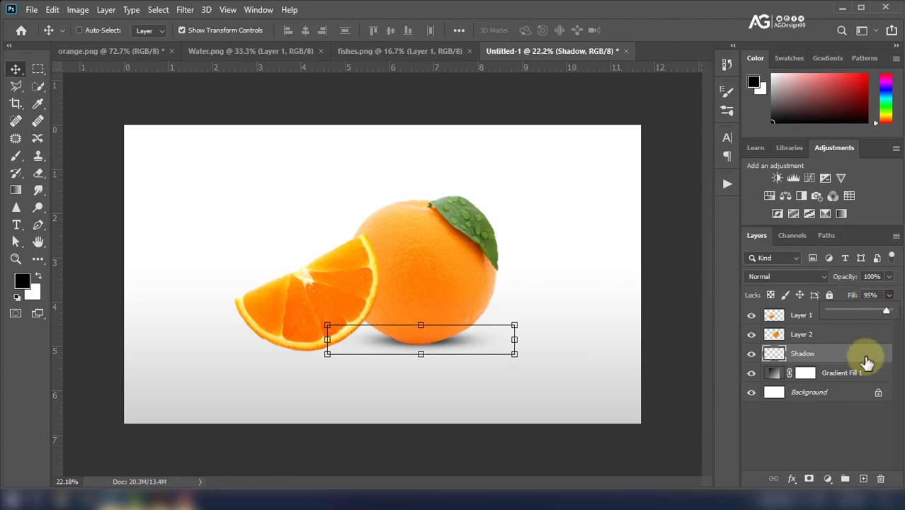
pyautogui.moveTo(867, 361); pyautogui.dragTo(863, 478)
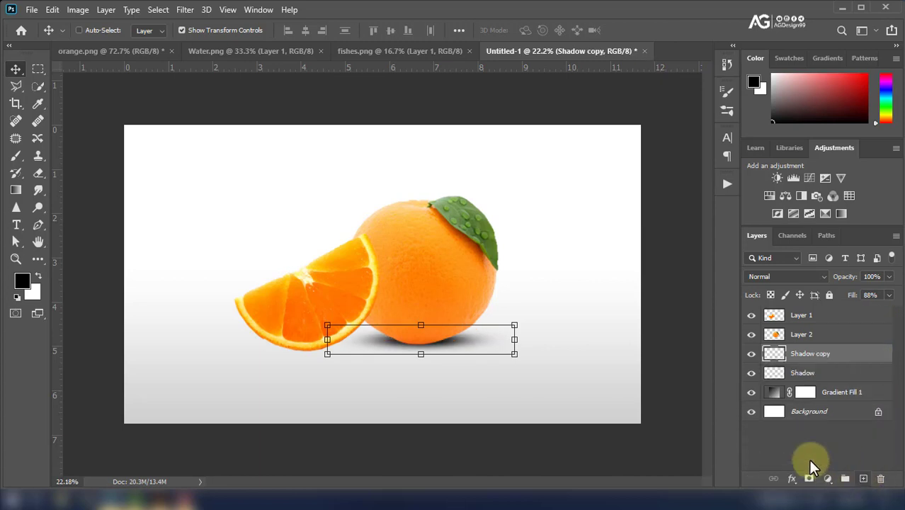
# Move the Shadow copy under the slice, stretch it left, narrow its right side, and nudge it.
pyautogui.moveTo(481, 355); pyautogui.dragTo(359, 351)
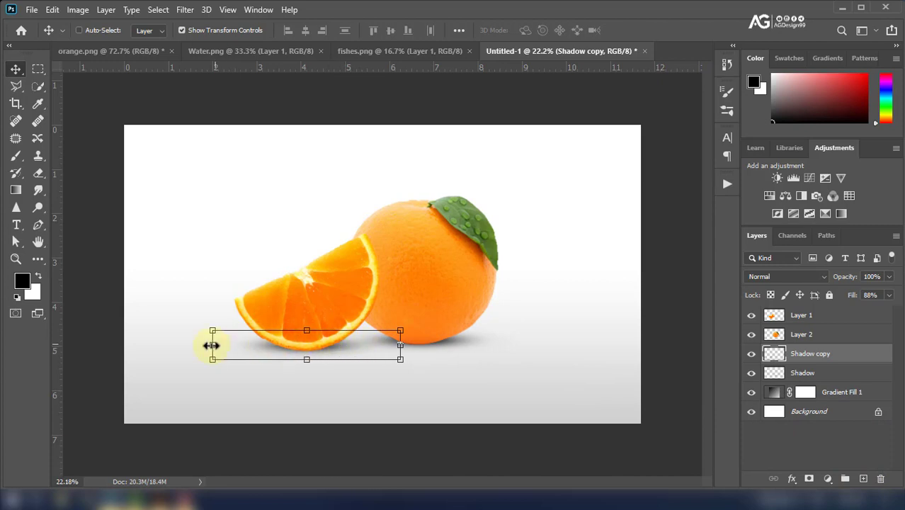
pyautogui.moveTo(207, 345); pyautogui.dragTo(196, 344)
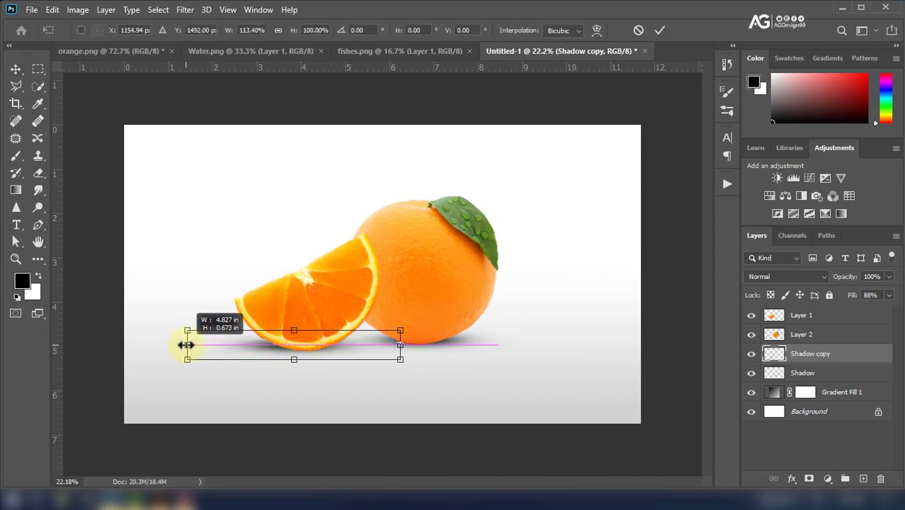
pyautogui.moveTo(277, 348)
pyautogui.mouseDown()
pyautogui.moveTo(354, 358)
pyautogui.moveTo(353, 350)
pyautogui.mouseUp()
pyautogui.moveTo(407, 346); pyautogui.dragTo(357, 358)
pyautogui.click(660, 30)
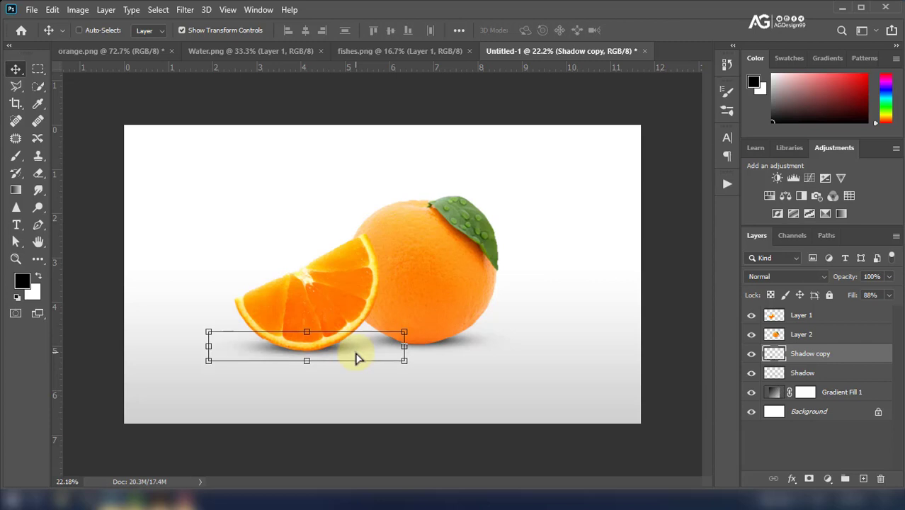
pyautogui.hotkey('shift', 'Right')
pyautogui.press('Right')
pyautogui.press('Down')
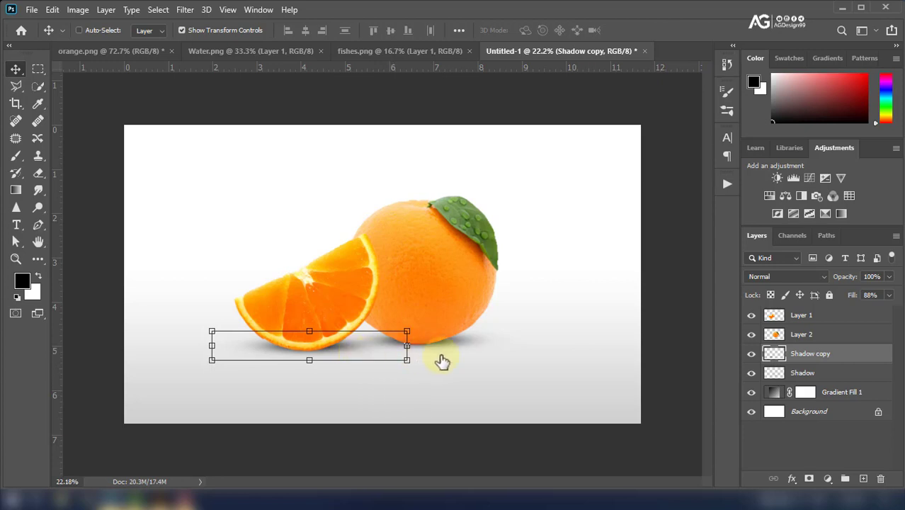
# Move the oranges and both shadows right together.
pyautogui.click(779, 371)
pyautogui.keyDown('shift'); pyautogui.click(821, 316); pyautogui.keyUp('shift')
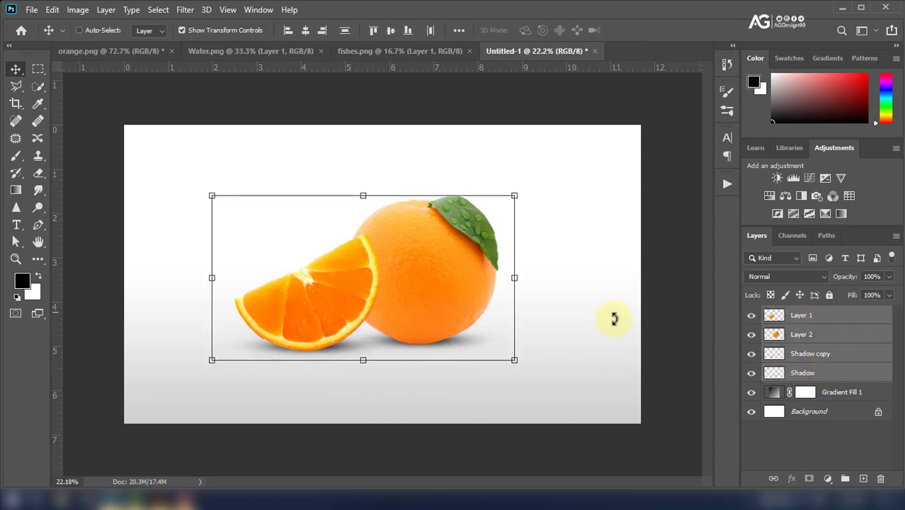
pyautogui.moveTo(451, 328); pyautogui.dragTo(467, 329)
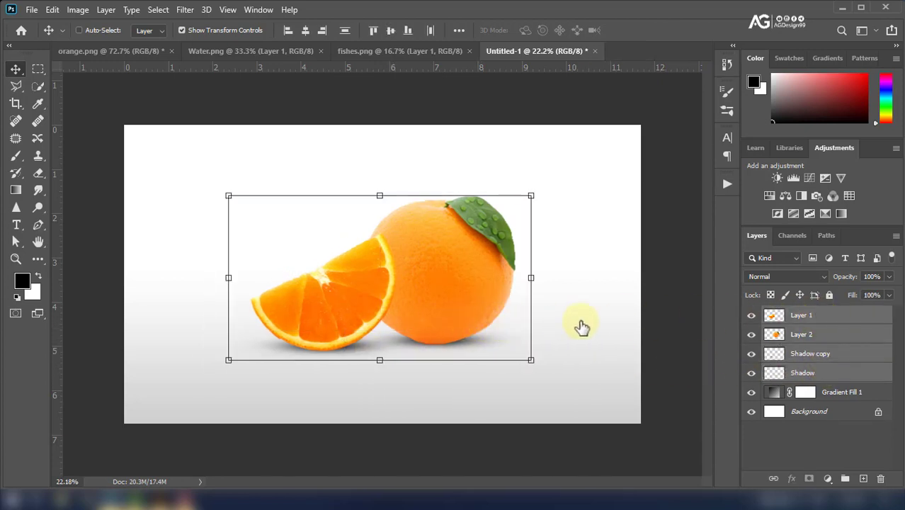
# Select the orange slice's flesh with Quick Selection on its layer.
pyautogui.click(820, 317)
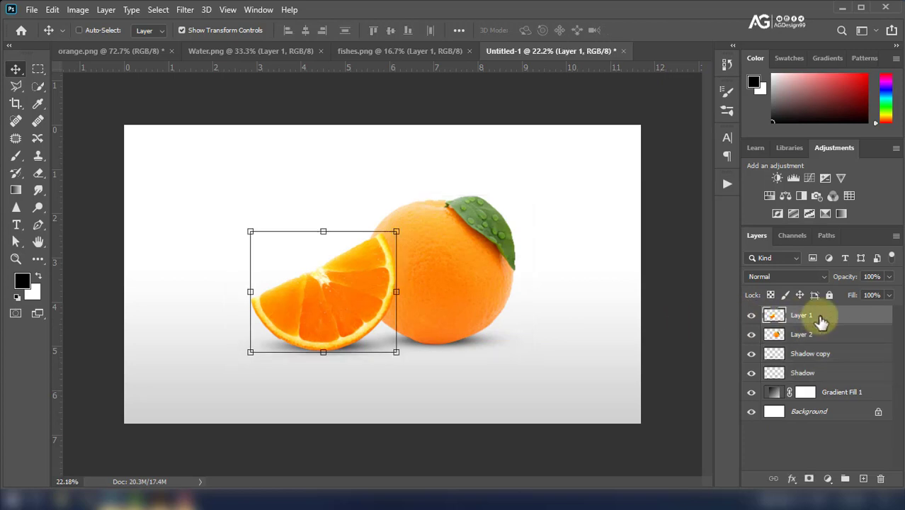
pyautogui.scroll(5, 315, 312)
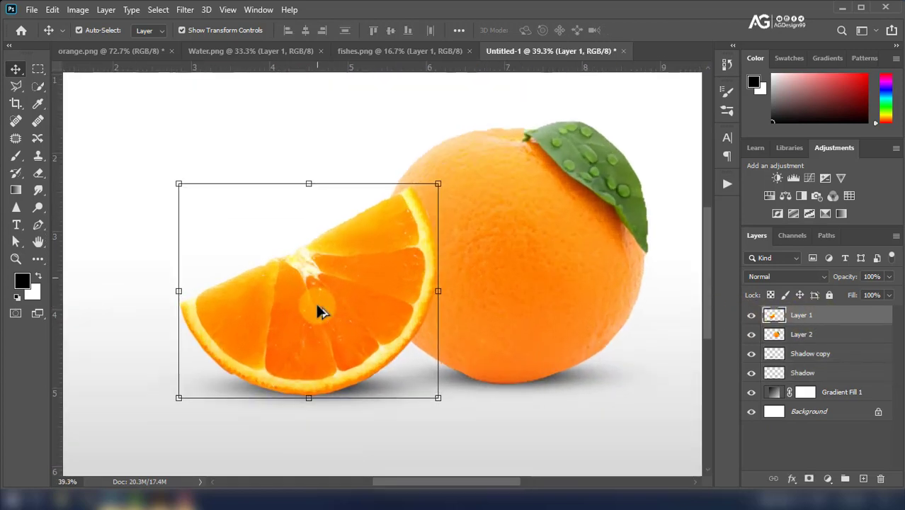
pyautogui.click(35, 89)
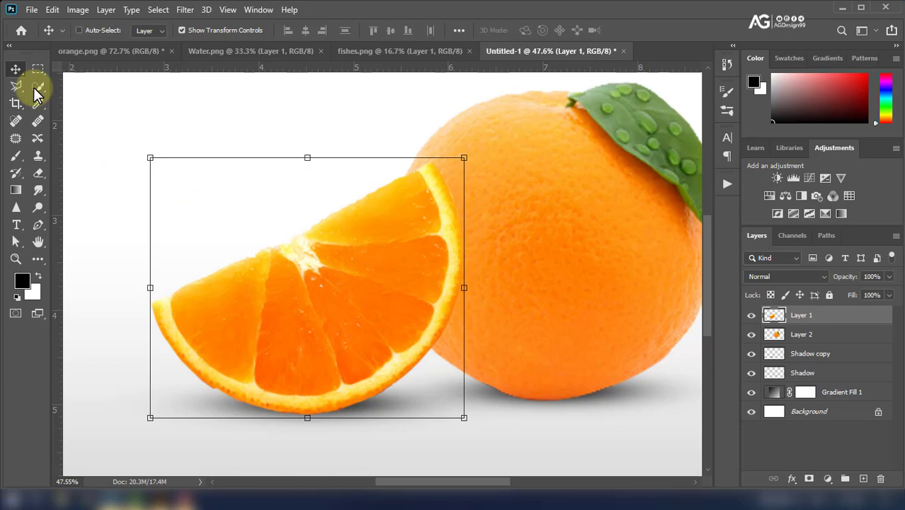
pyautogui.click(35, 88)
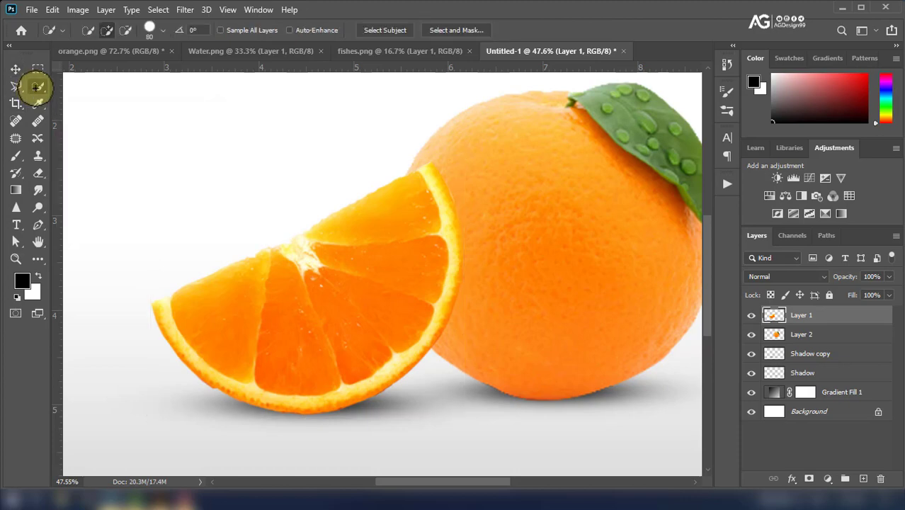
pyautogui.moveTo(391, 200)
pyautogui.mouseDown()
pyautogui.moveTo(390, 261)
pyautogui.moveTo(301, 254)
pyautogui.moveTo(184, 295)
pyautogui.moveTo(316, 232)
pyautogui.moveTo(431, 162)
pyautogui.mouseUp()
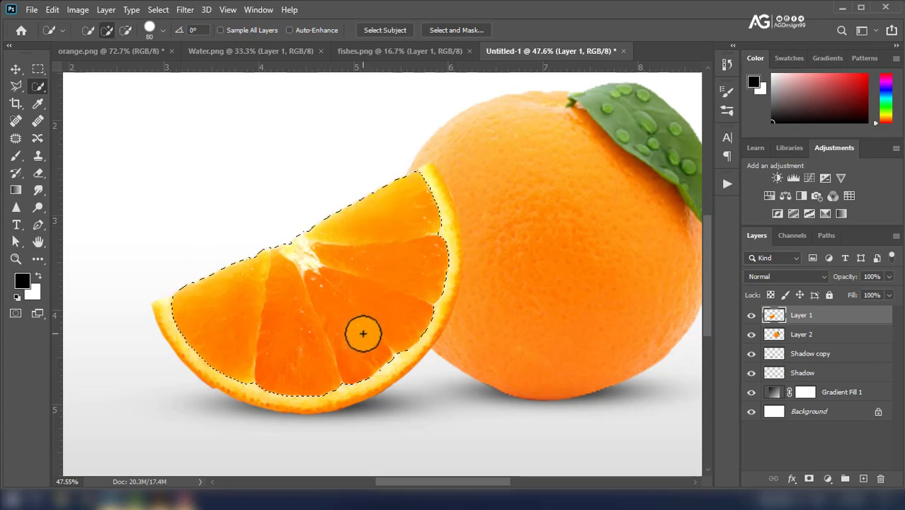
# Mask away the slice flesh on Layer 1 and set up a smaller preset brush.
pyautogui.press('x')
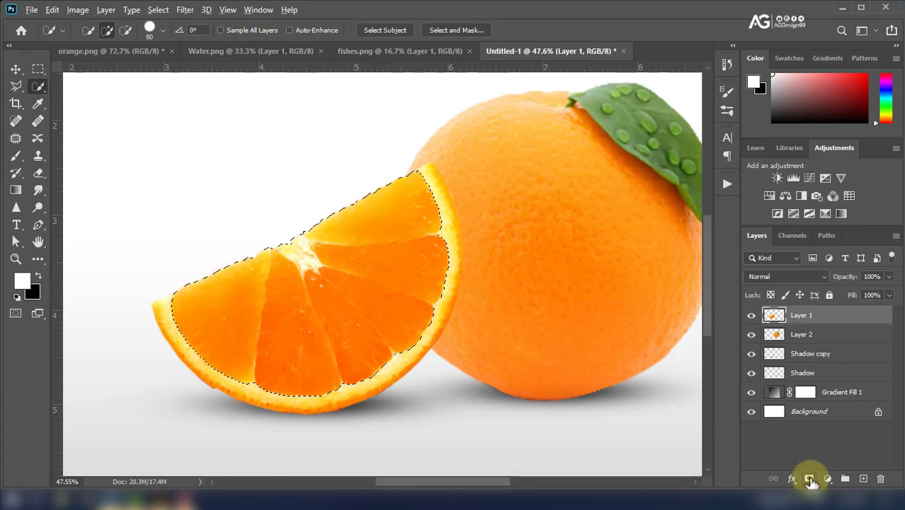
pyautogui.keyDown('alt'); pyautogui.click(809, 479); pyautogui.keyUp('alt')
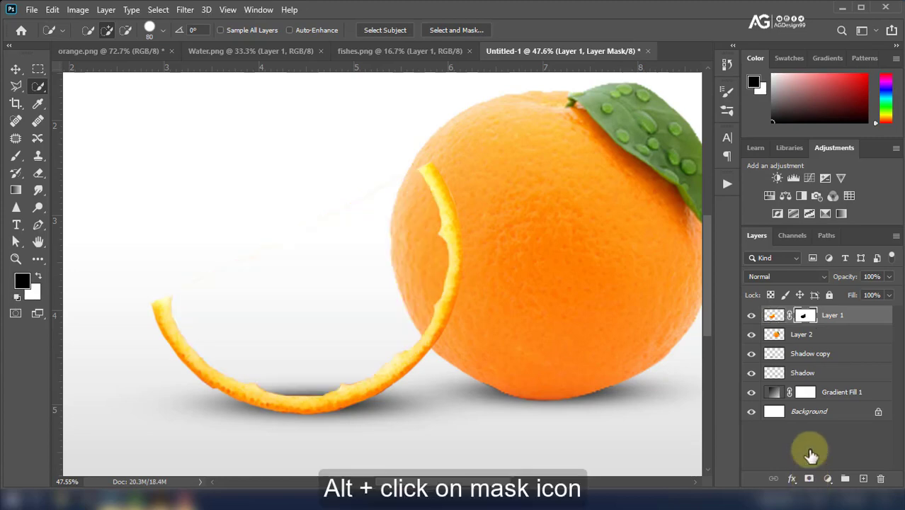
pyautogui.click(16, 156)
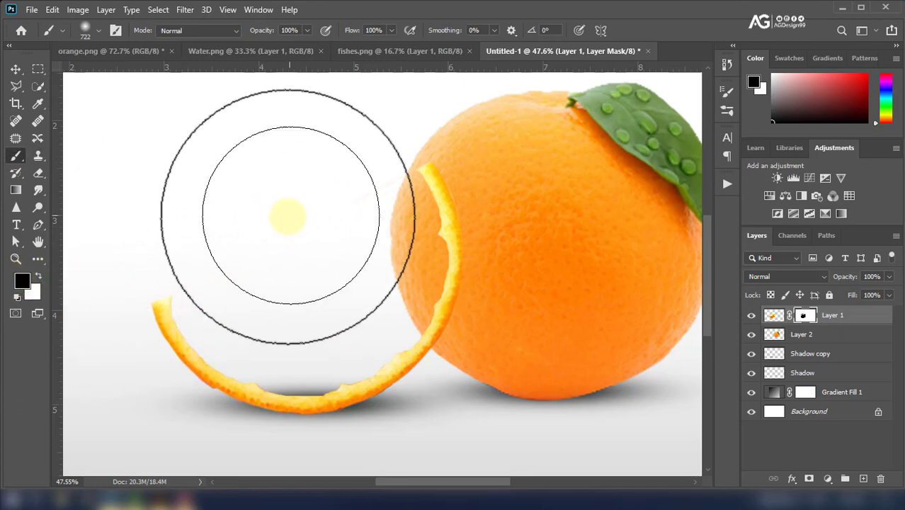
pyautogui.moveTo(262, 225); pyautogui.dragTo(240, 203)
pyautogui.click(86, 34)
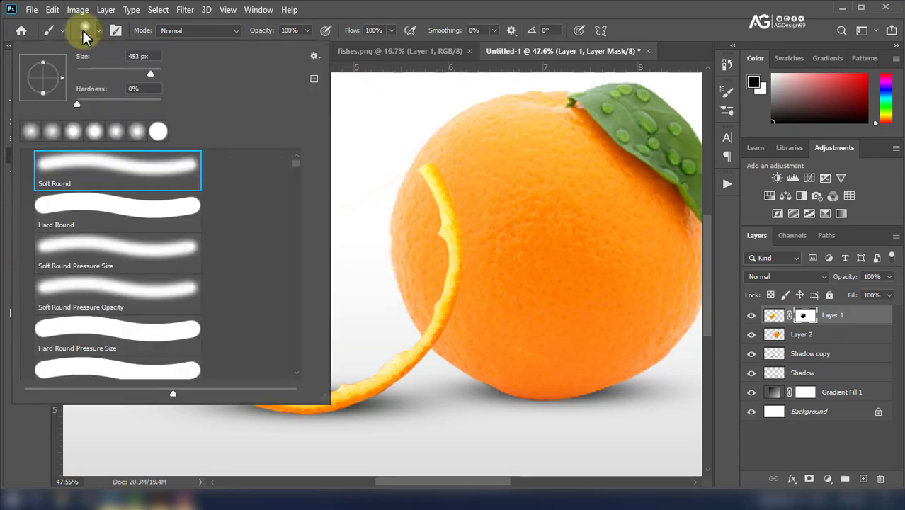
pyautogui.doubleClick(101, 203)
pyautogui.moveTo(309, 220); pyautogui.dragTo(275, 218)
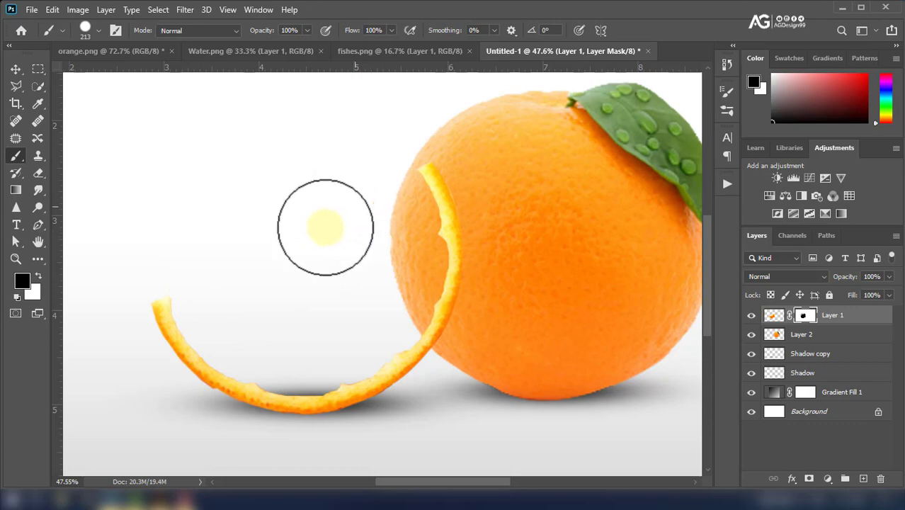
# Switch Layer 1 editing from its mask back to the layer pixels.
pyautogui.scroll(-1, 307, 334)
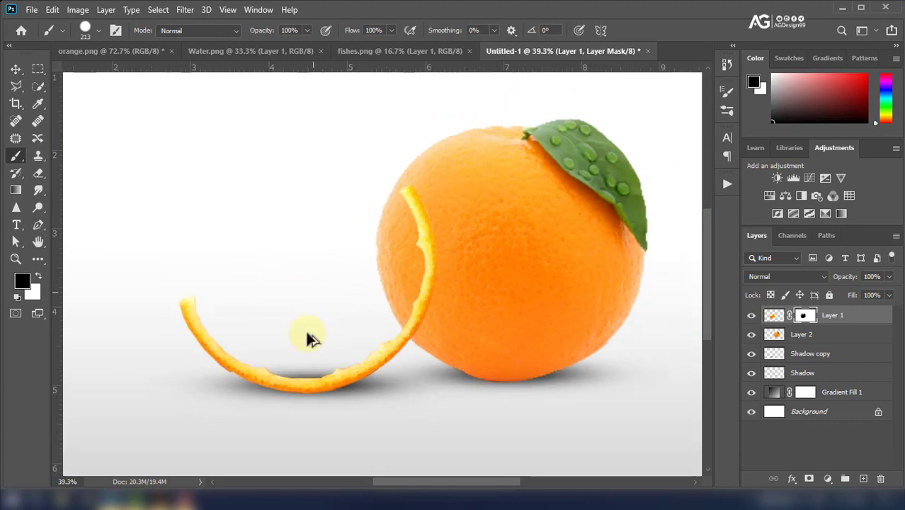
pyautogui.scroll(-1, 308, 339)
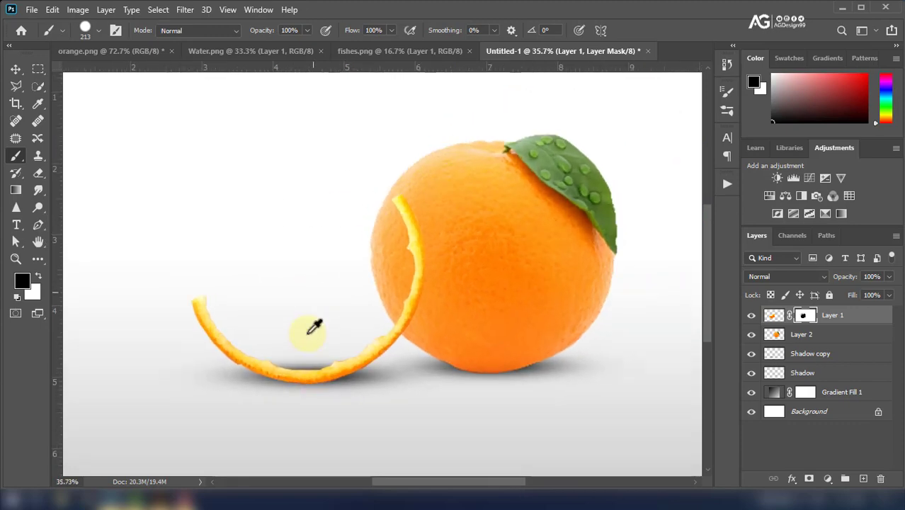
pyautogui.scroll(1, 307, 333)
pyautogui.scroll(-1, 307, 333)
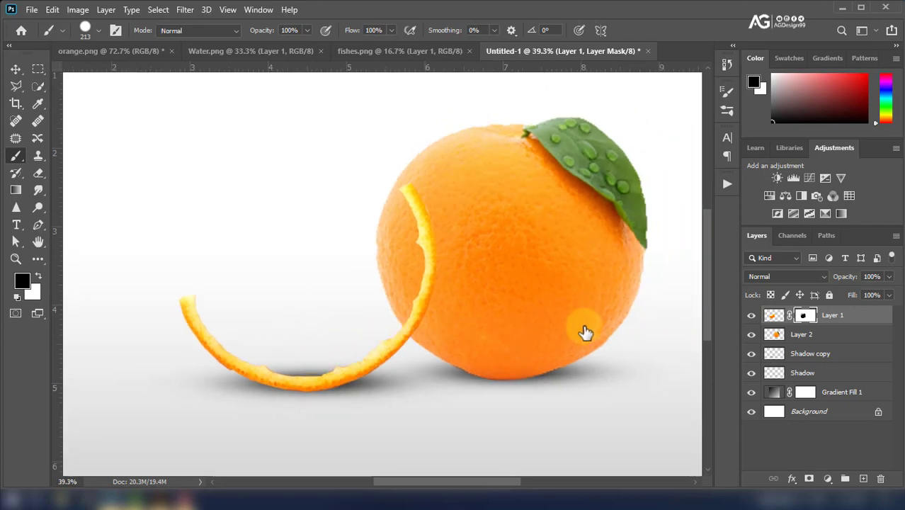
pyautogui.click(861, 319)
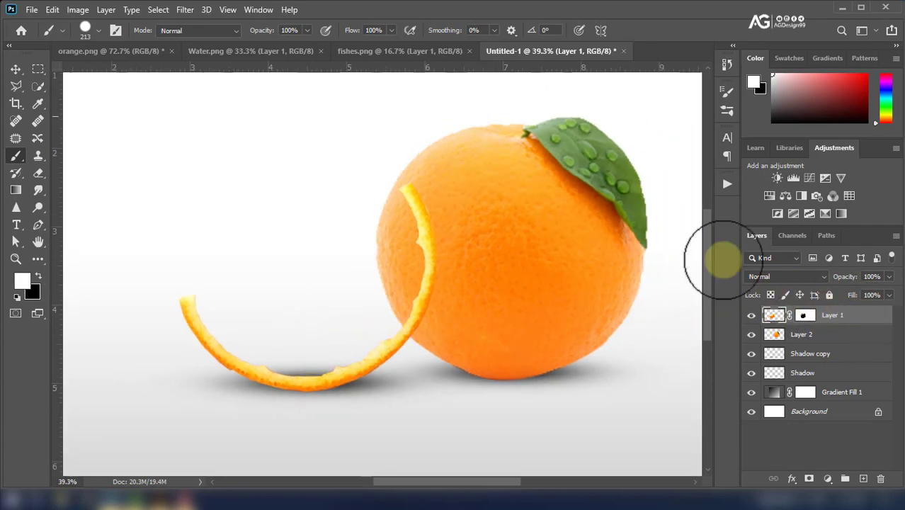
# Bring the water image from Water.png into the composition as Layer 3.
pyautogui.click(233, 54)
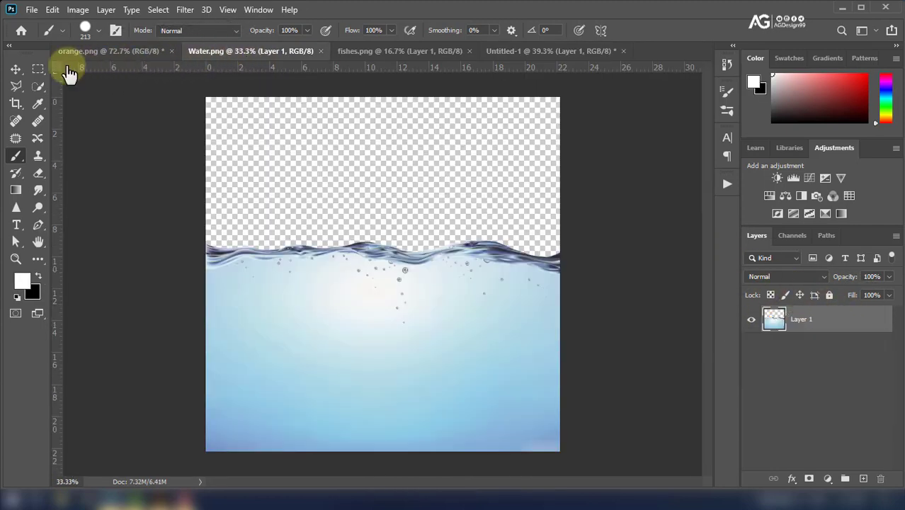
pyautogui.click(15, 69)
pyautogui.moveTo(424, 283); pyautogui.dragTo(204, 52)
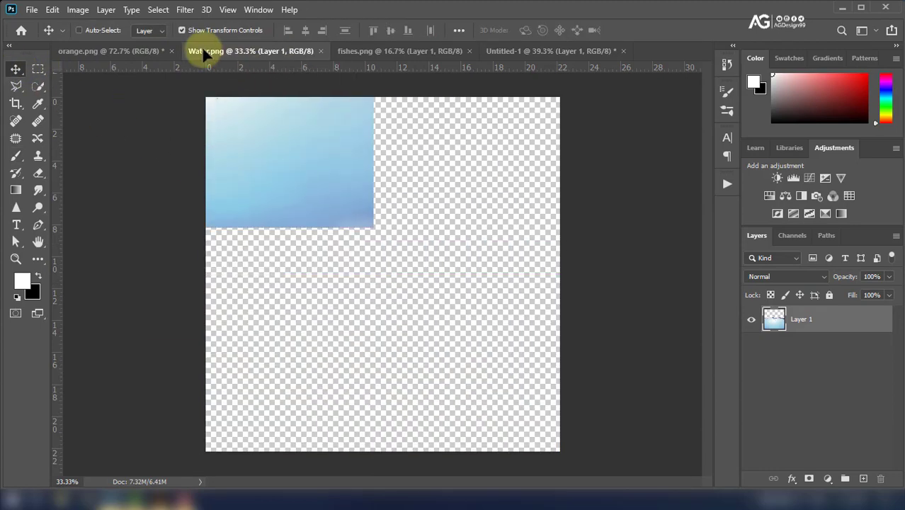
pyautogui.moveTo(148, 47); pyautogui.dragTo(403, 290)
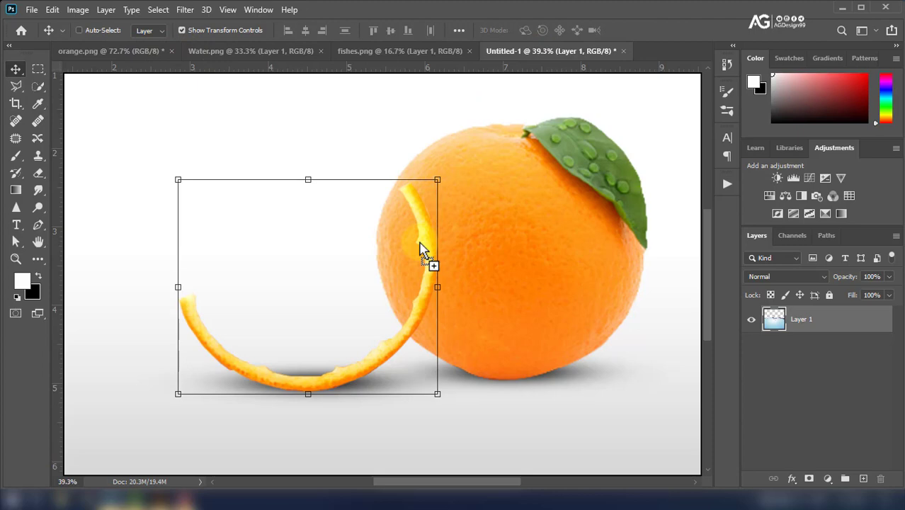
pyautogui.moveTo(335, 114)
pyautogui.mouseDown()
pyautogui.moveTo(488, 255)
pyautogui.moveTo(463, 360)
pyautogui.moveTo(438, 295)
pyautogui.moveTo(426, 289)
pyautogui.mouseUp()
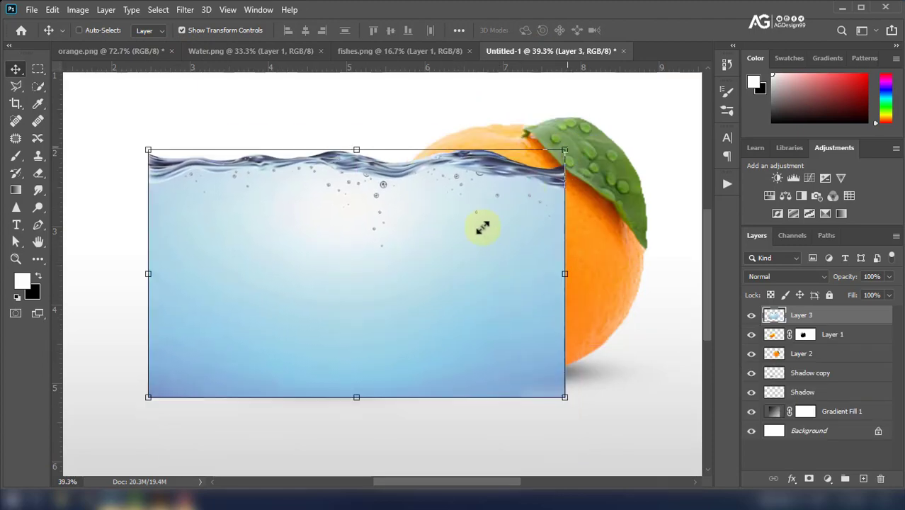
# Scale the water to 65.59%, set 50% opacity, rotate it −34.88° over the peel.
pyautogui.moveTo(482, 226); pyautogui.dragTo(430, 265)
pyautogui.moveTo(341, 290); pyautogui.dragTo(374, 275)
pyautogui.moveTo(853, 282); pyautogui.dragTo(816, 281)
pyautogui.moveTo(413, 341); pyautogui.dragTo(419, 409)
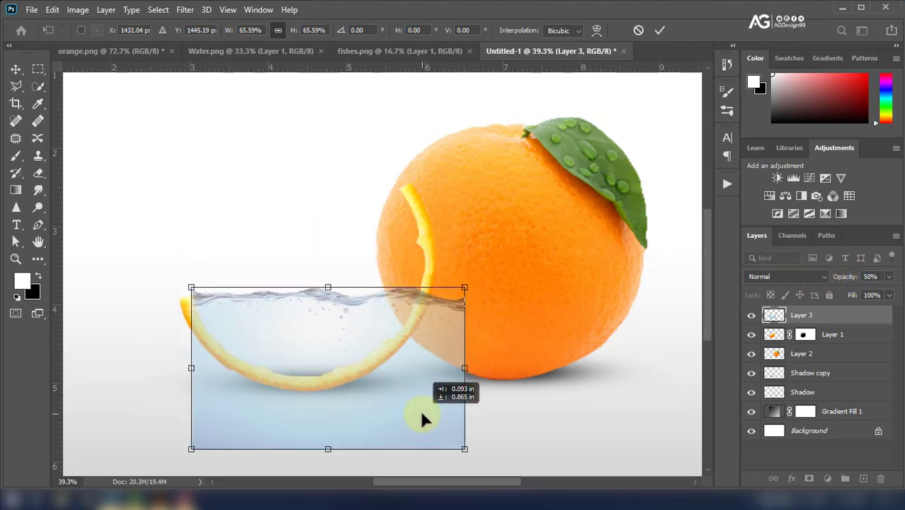
pyautogui.moveTo(479, 456)
pyautogui.mouseDown()
pyautogui.moveTo(514, 365)
pyautogui.moveTo(510, 356)
pyautogui.mouseUp()
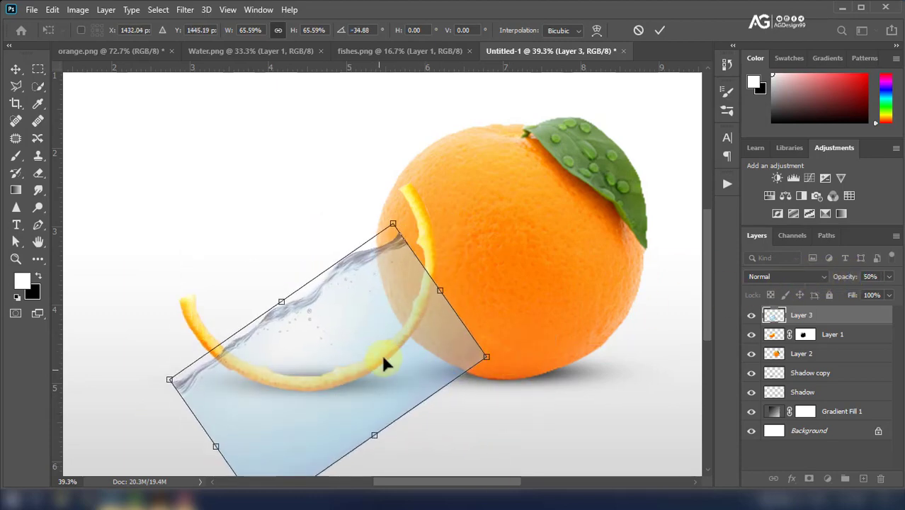
pyautogui.moveTo(383, 358)
pyautogui.mouseDown()
pyautogui.moveTo(391, 287)
pyautogui.moveTo(383, 293)
pyautogui.mouseUp()
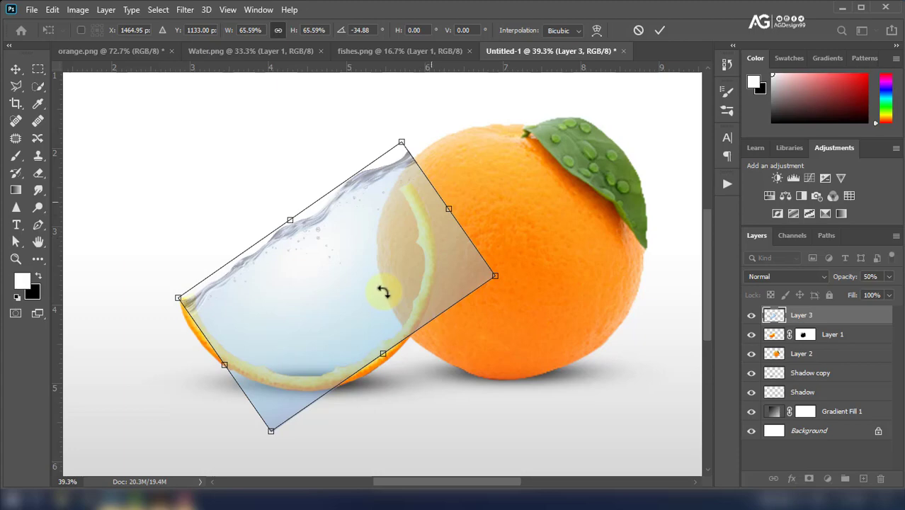
pyautogui.click(596, 29)
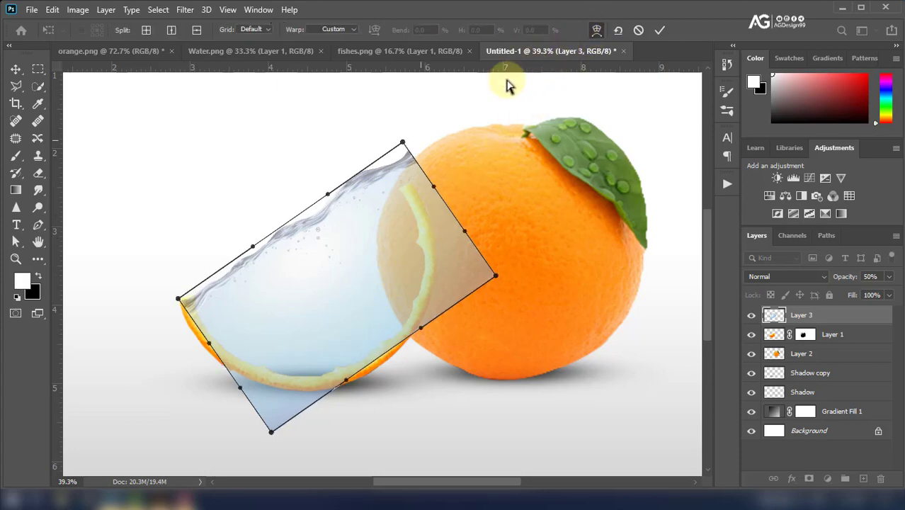
# Warp the water's top corner, top edge and left corner onto the peel rind's curve.
pyautogui.moveTo(408, 165); pyautogui.dragTo(399, 205)
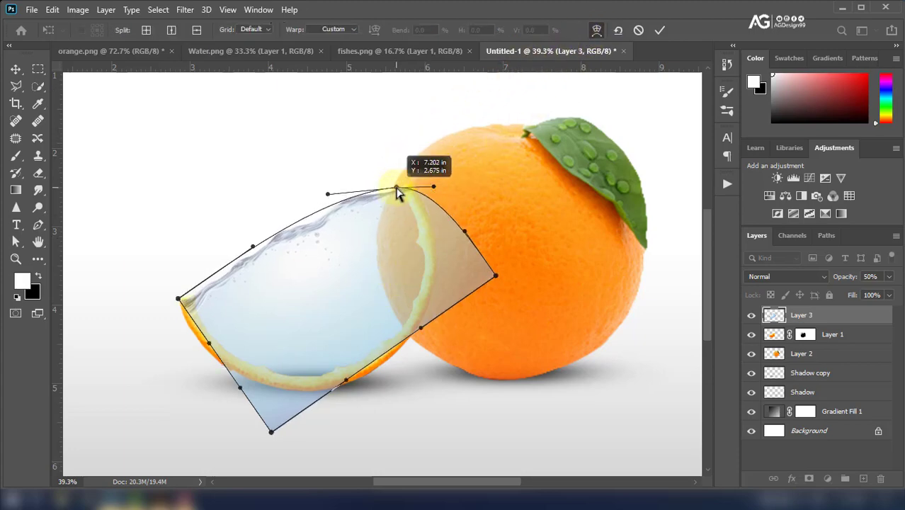
pyautogui.moveTo(288, 227); pyautogui.dragTo(291, 243)
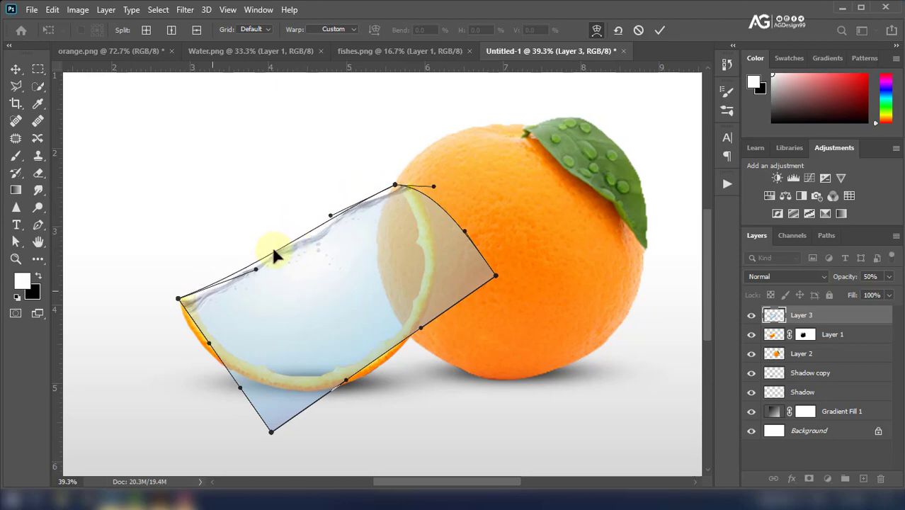
pyautogui.scroll(5, 181, 292)
pyautogui.moveTo(181, 292); pyautogui.dragTo(198, 284)
pyautogui.scroll(-2, 261, 283)
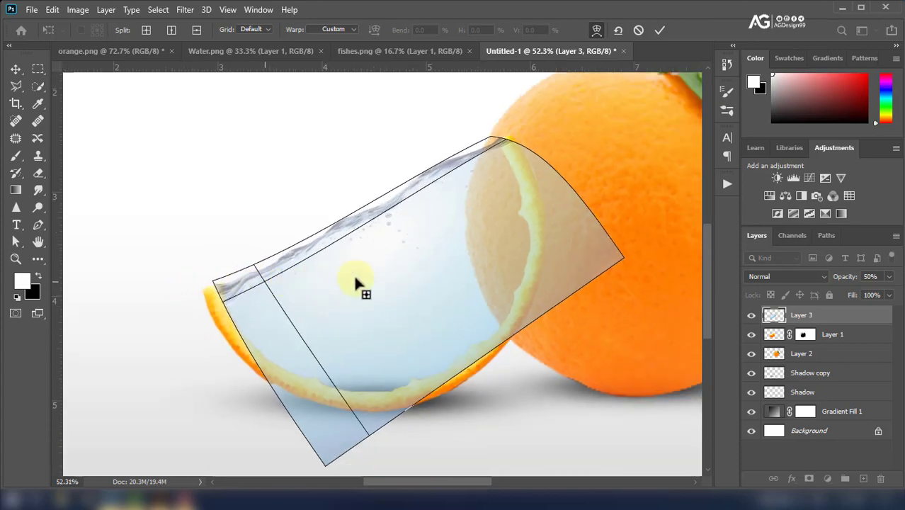
pyautogui.scroll(-1, 446, 277)
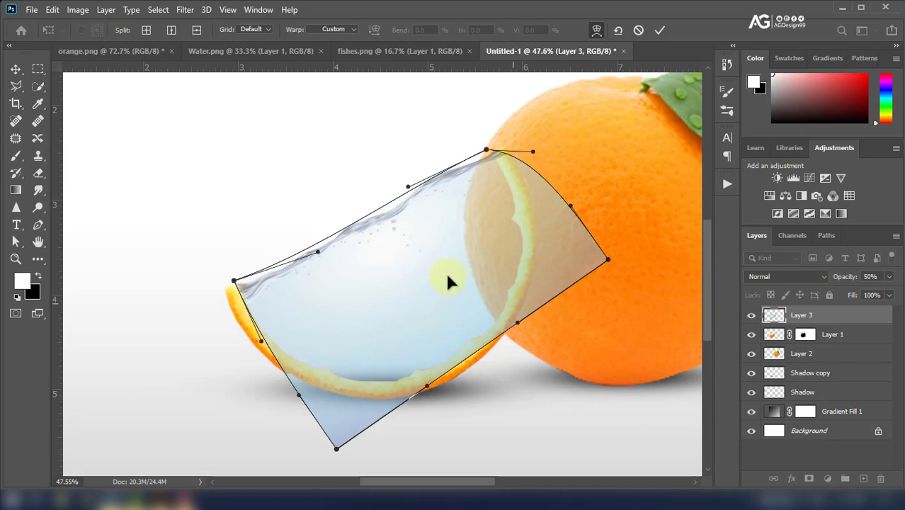
# Commit the water warp, add a layer mask to Layer 3, and choose a soft round brush.
pyautogui.click(658, 28)
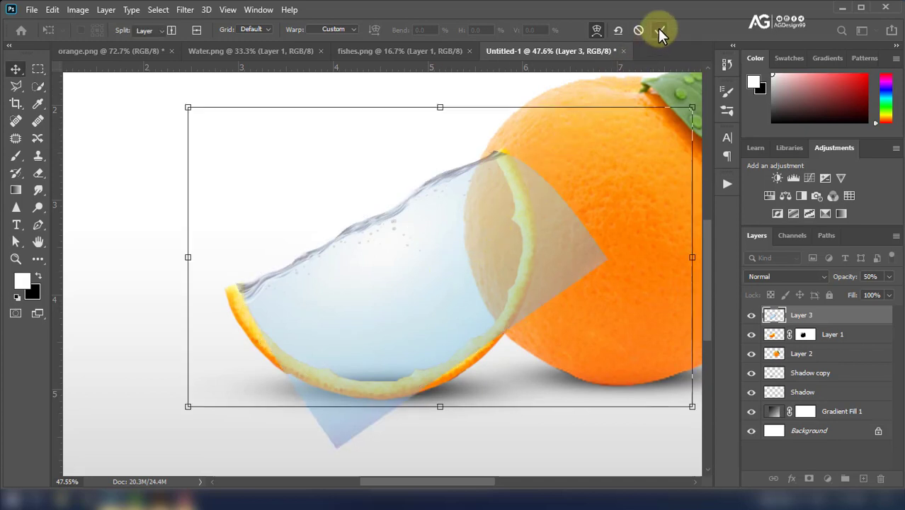
pyautogui.click(810, 480)
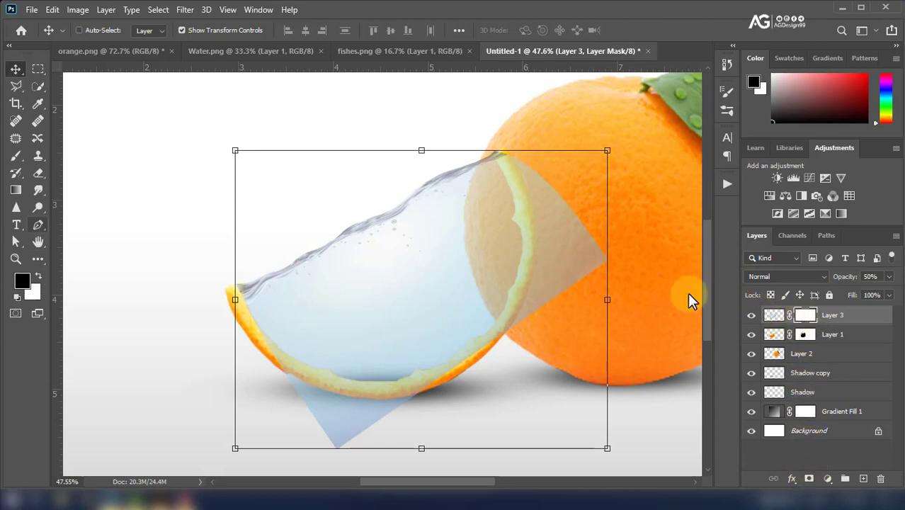
pyautogui.click(16, 155)
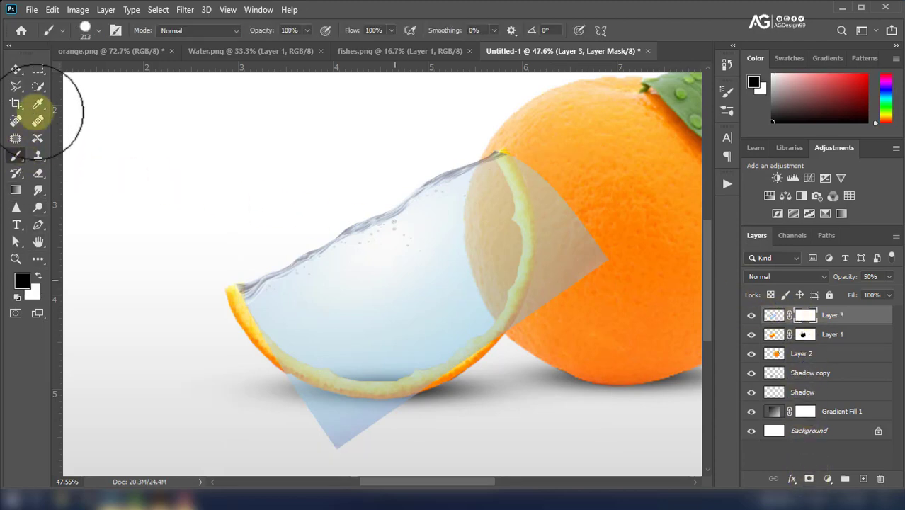
pyautogui.click(85, 28)
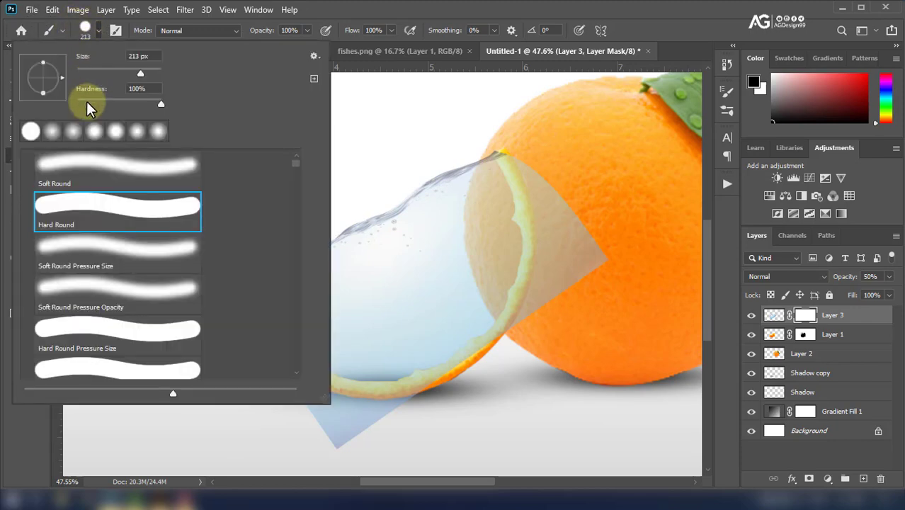
pyautogui.doubleClick(85, 159)
pyautogui.rightClick(369, 224)
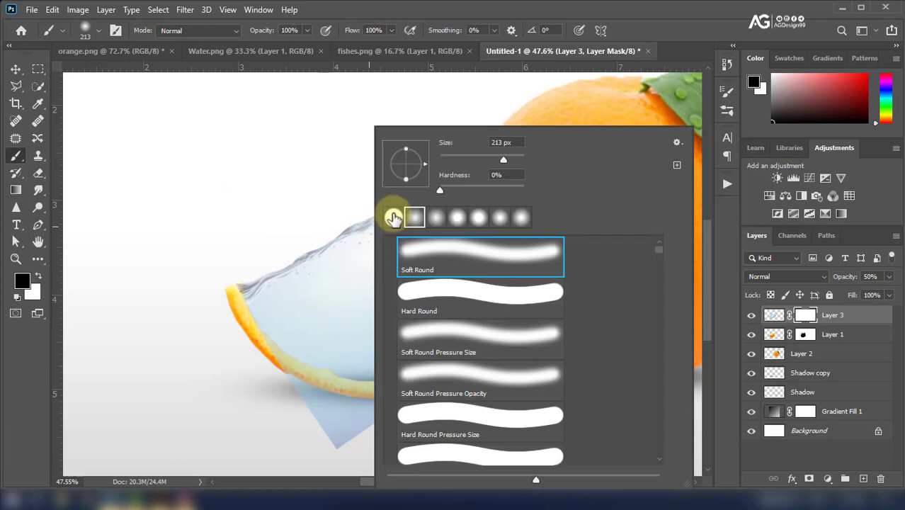
# Set the brush to 39% hardness and about 150 px, then paint black over the upper rind edge.
pyautogui.moveTo(454, 178); pyautogui.dragTo(469, 186)
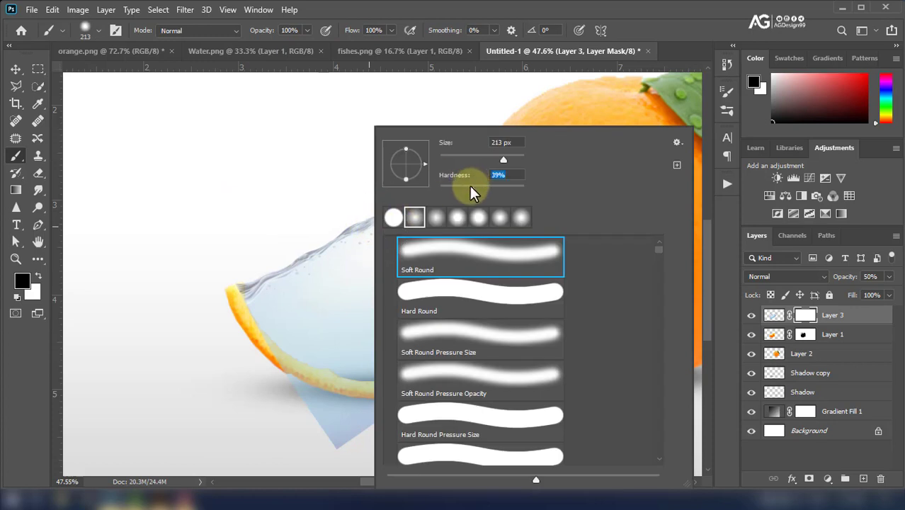
pyautogui.press('Return')
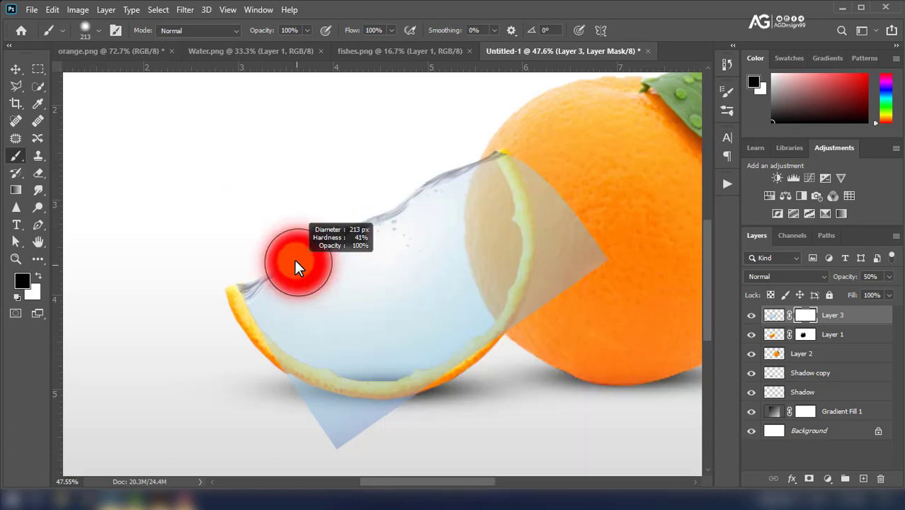
pyautogui.moveTo(297, 270); pyautogui.dragTo(285, 267)
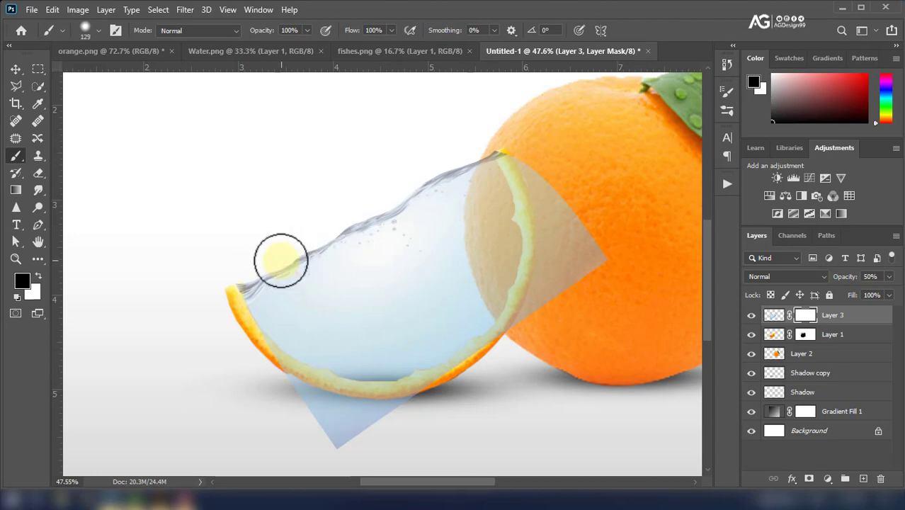
pyautogui.scroll(2, 508, 138)
pyautogui.moveTo(508, 139); pyautogui.dragTo(524, 182)
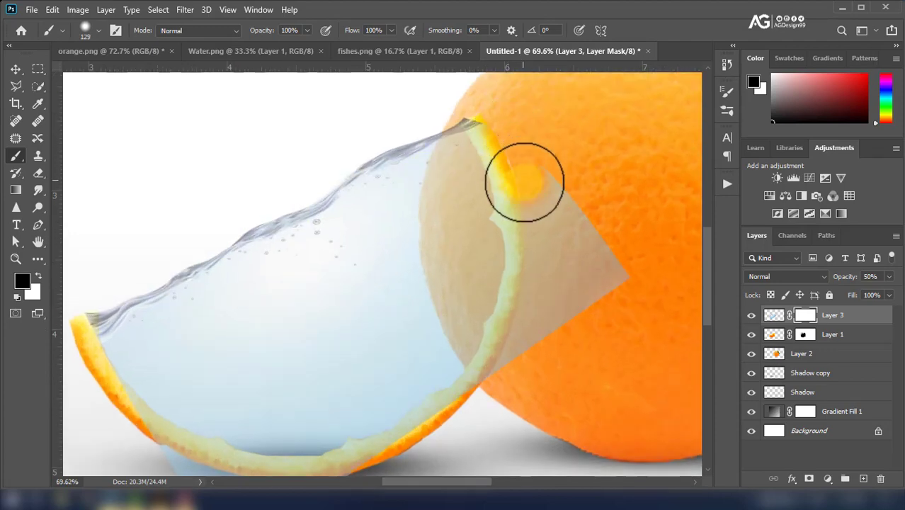
# With a 49 px brush, reveal more rind down the orange's edge.
pyautogui.scroll(2, 525, 188)
pyautogui.scroll(1, 525, 188)
pyautogui.moveTo(471, 119)
pyautogui.mouseDown()
pyautogui.moveTo(432, 135)
pyautogui.moveTo(449, 119)
pyautogui.mouseUp()
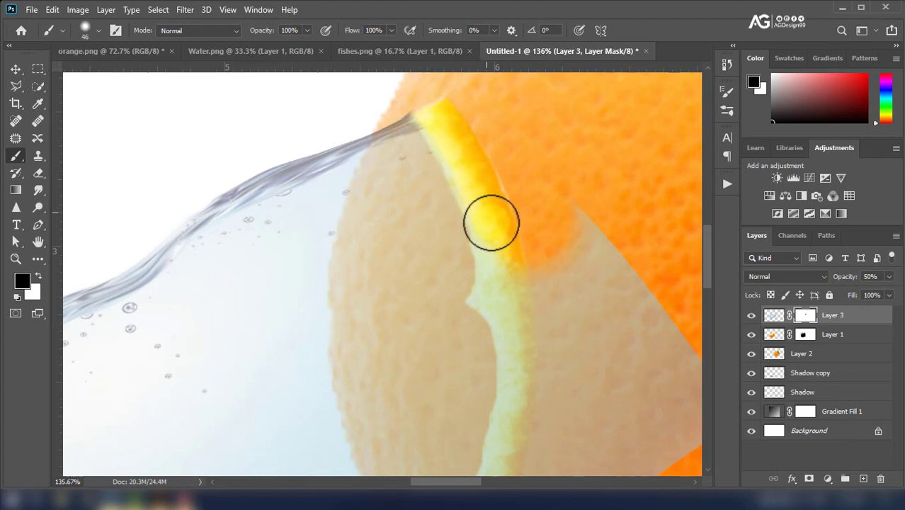
pyautogui.scroll(-1, 528, 330)
pyautogui.scroll(-1, 482, 263)
pyautogui.rightClick(465, 196)
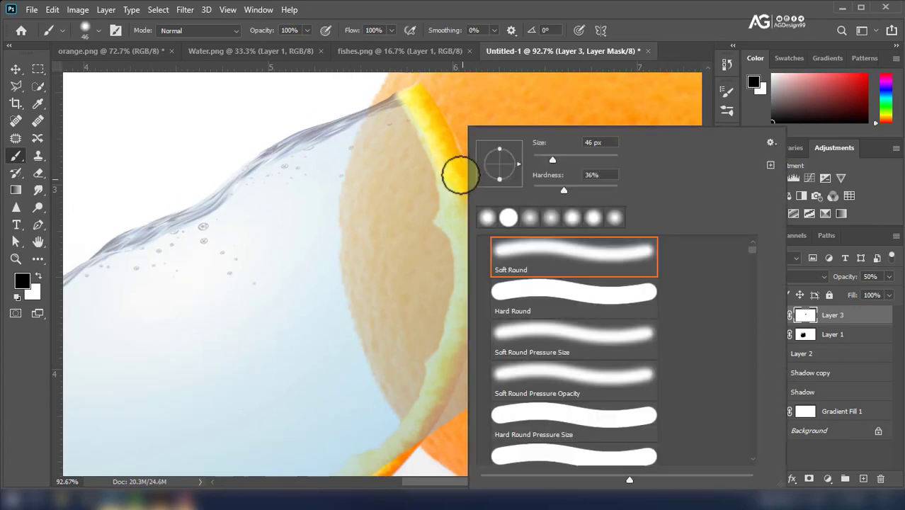
pyautogui.press('Escape')
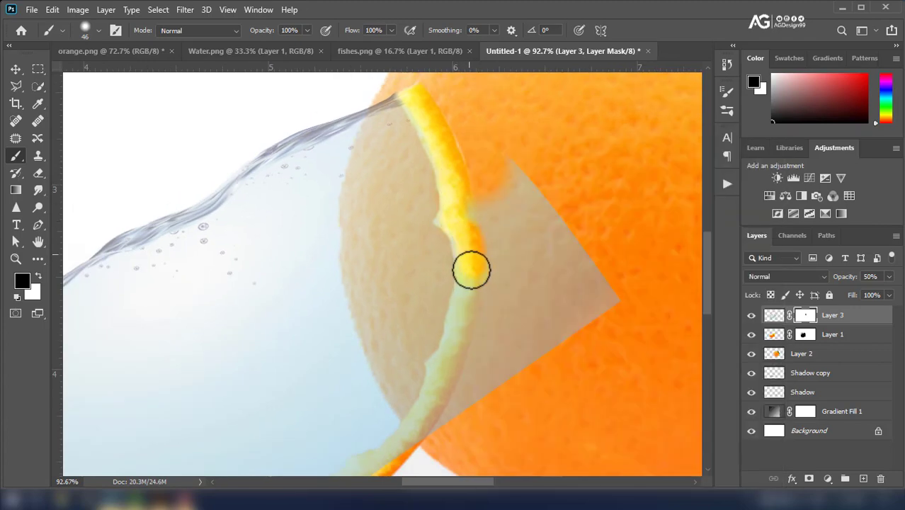
pyautogui.moveTo(471, 258); pyautogui.dragTo(468, 298)
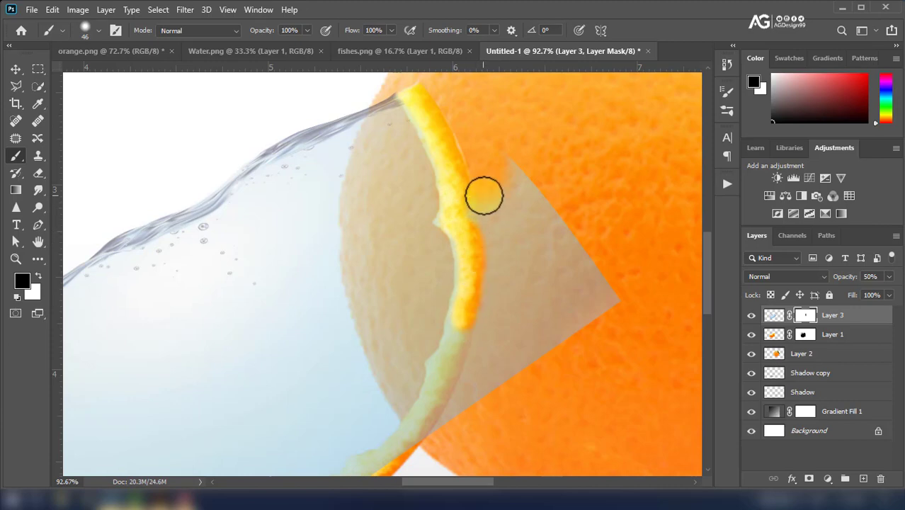
# Hide the stray beige triangle with a larger brush, then reveal more peel at about 78 px.
pyautogui.press(']')
pyautogui.press(']')
pyautogui.press(']')
pyautogui.moveTo(515, 180)
pyautogui.mouseDown()
pyautogui.moveTo(502, 248)
pyautogui.moveTo(568, 269)
pyautogui.moveTo(570, 334)
pyautogui.moveTo(599, 303)
pyautogui.moveTo(514, 340)
pyautogui.mouseUp()
pyautogui.scroll(-1, 506, 351)
pyautogui.scroll(-1, 488, 369)
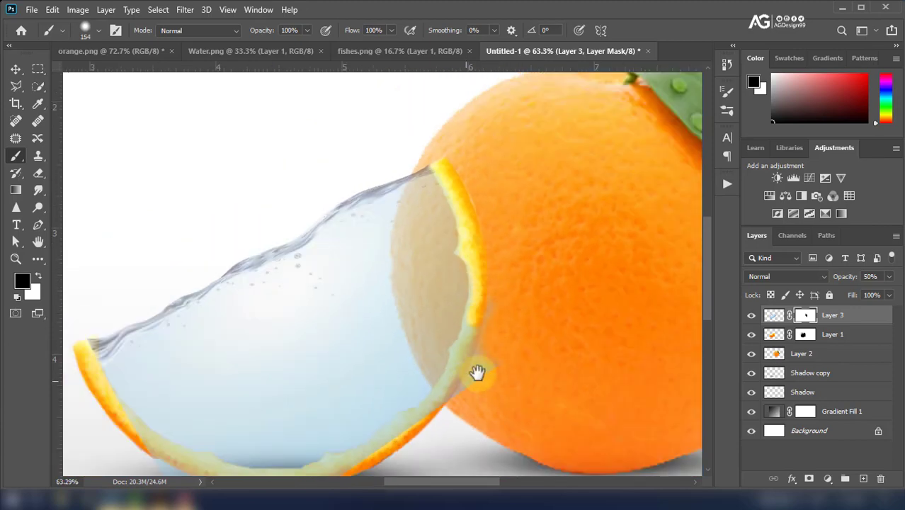
pyautogui.scroll(-1, 476, 373)
pyautogui.moveTo(505, 231); pyautogui.dragTo(498, 230)
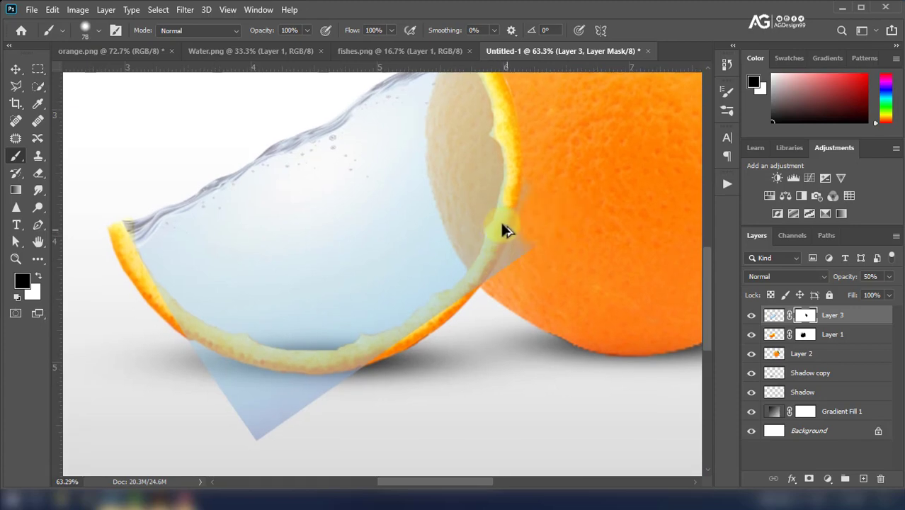
pyautogui.scroll(3, 501, 222)
pyautogui.moveTo(514, 266)
pyautogui.mouseDown()
pyautogui.moveTo(541, 236)
pyautogui.moveTo(517, 216)
pyautogui.moveTo(500, 236)
pyautogui.moveTo(508, 265)
pyautogui.moveTo(476, 275)
pyautogui.moveTo(447, 323)
pyautogui.moveTo(410, 337)
pyautogui.moveTo(429, 329)
pyautogui.moveTo(354, 387)
pyautogui.moveTo(348, 404)
pyautogui.moveTo(304, 403)
pyautogui.mouseUp()
# Remove the blue triangle below the slice and reveal the lower rind, resizing the brush to 182 and 87 px.
pyautogui.moveTo(408, 388); pyautogui.dragTo(582, 305)
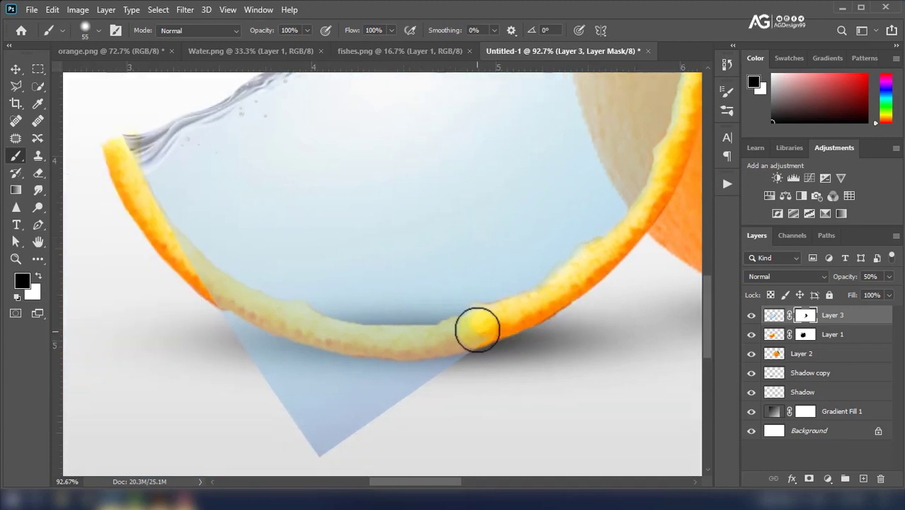
pyautogui.moveTo(483, 324)
pyautogui.keyDown('alt'); pyautogui.mouseDown()
pyautogui.moveTo(462, 327)
pyautogui.moveTo(495, 320)
pyautogui.moveTo(370, 352)
pyautogui.mouseUp(); pyautogui.keyUp('alt')
pyautogui.keyDown('alt'); pyautogui.moveTo(353, 398); pyautogui.dragTo(400, 410); pyautogui.keyUp('alt')
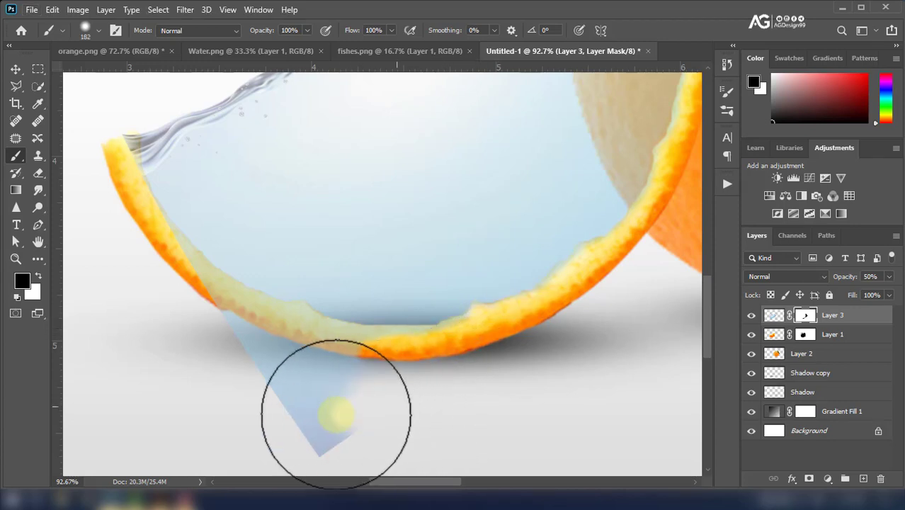
pyautogui.moveTo(337, 414); pyautogui.dragTo(318, 415)
pyautogui.keyDown('alt'); pyautogui.moveTo(322, 373); pyautogui.dragTo(297, 373); pyautogui.keyUp('alt')
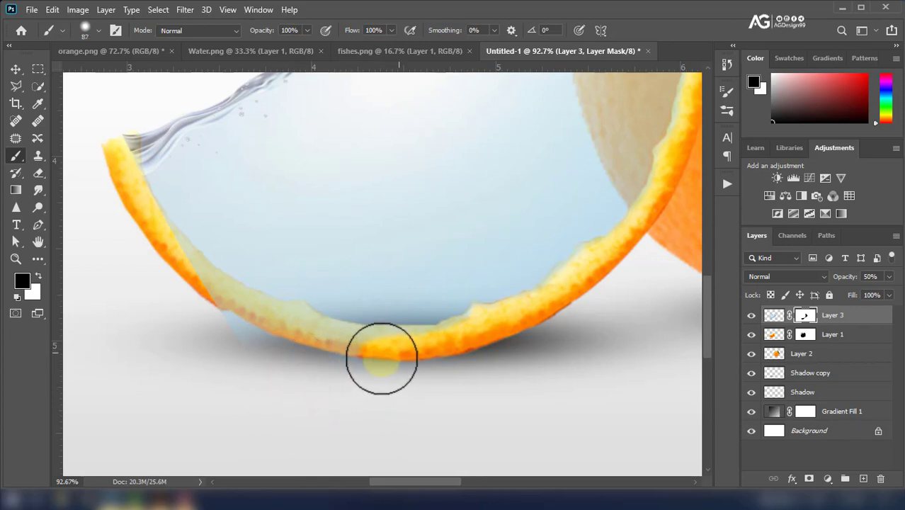
pyautogui.moveTo(379, 358)
pyautogui.mouseDown()
pyautogui.moveTo(402, 352)
pyautogui.moveTo(347, 356)
pyautogui.moveTo(311, 344)
pyautogui.moveTo(296, 328)
pyautogui.moveTo(344, 343)
pyautogui.moveTo(241, 317)
pyautogui.moveTo(202, 283)
pyautogui.moveTo(296, 328)
pyautogui.moveTo(253, 297)
pyautogui.moveTo(246, 277)
pyautogui.moveTo(319, 347)
pyautogui.moveTo(289, 324)
pyautogui.mouseUp()
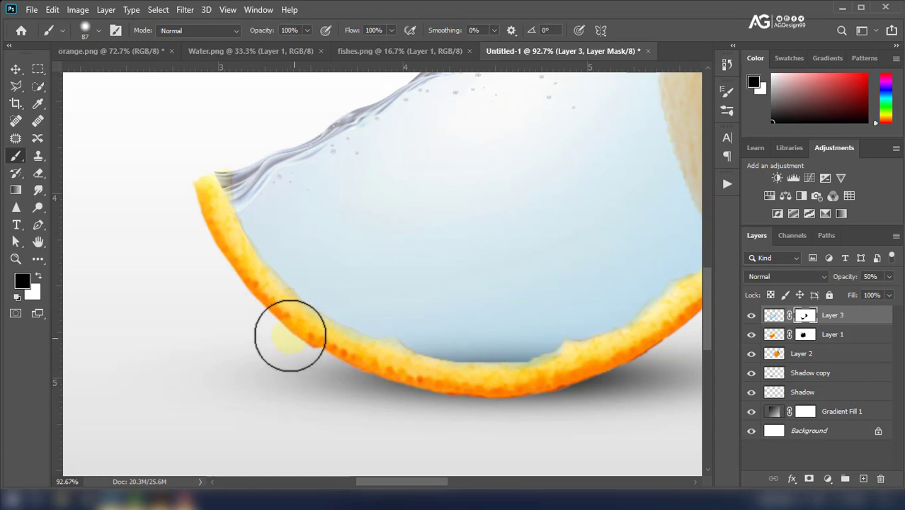
# Reveal the lower rind's outer edge and its left tip, then recentre the composition.
pyautogui.moveTo(285, 260); pyautogui.dragTo(323, 303)
pyautogui.scroll(2, 344, 382)
pyautogui.scroll(1, 347, 404)
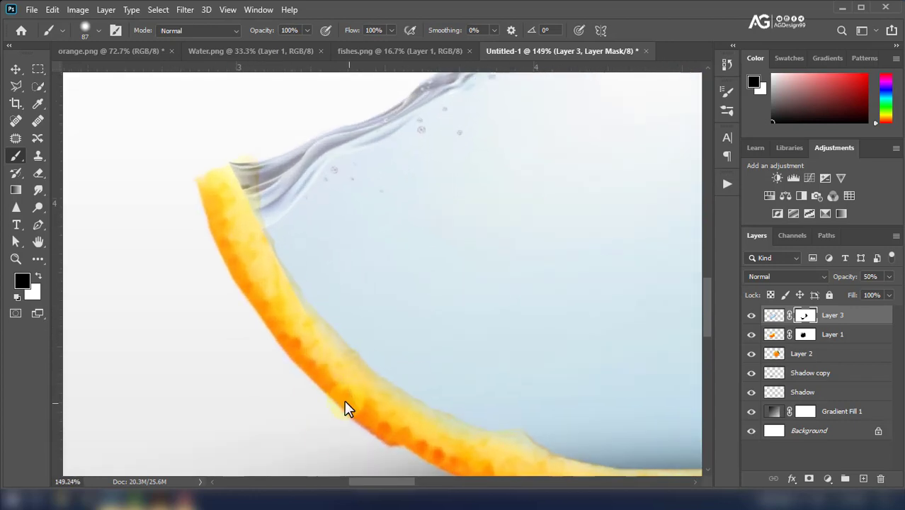
pyautogui.moveTo(321, 402)
pyautogui.mouseDown()
pyautogui.moveTo(428, 434)
pyautogui.moveTo(367, 404)
pyautogui.moveTo(262, 267)
pyautogui.mouseUp()
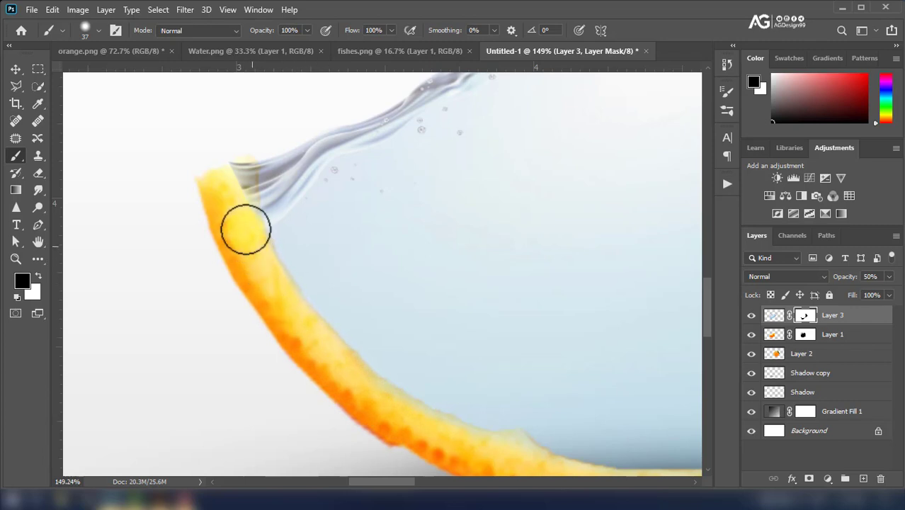
pyautogui.moveTo(245, 229); pyautogui.dragTo(238, 170)
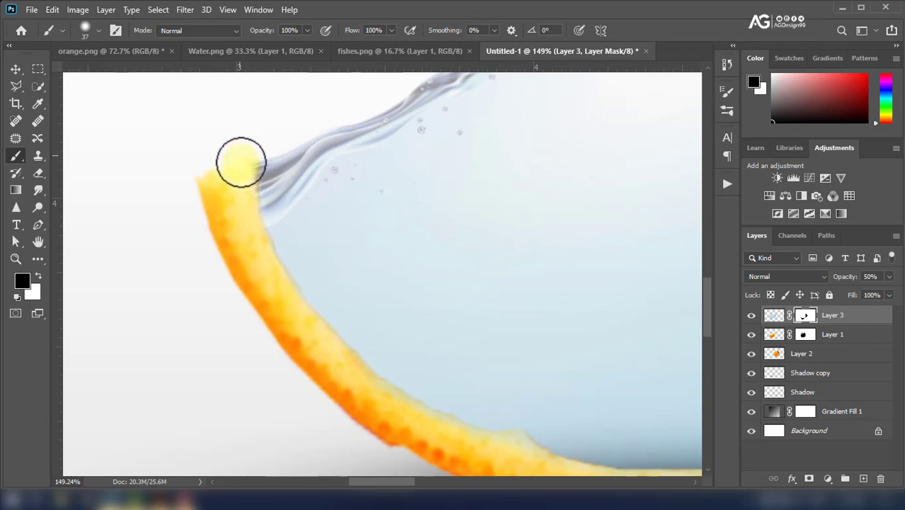
pyautogui.scroll(-3, 242, 238)
pyautogui.scroll(-3, 243, 238)
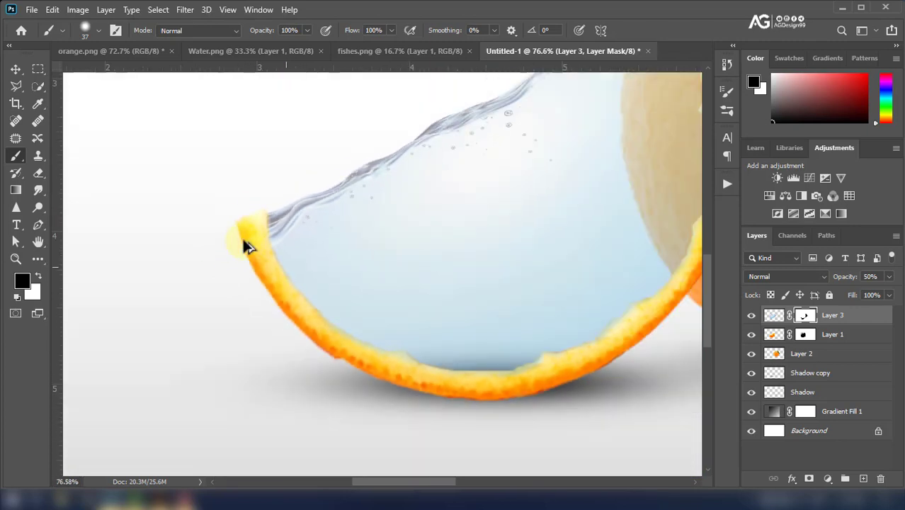
pyautogui.scroll(-2, 242, 238)
pyautogui.scroll(-1, 258, 242)
pyautogui.moveTo(471, 243); pyautogui.dragTo(440, 288)
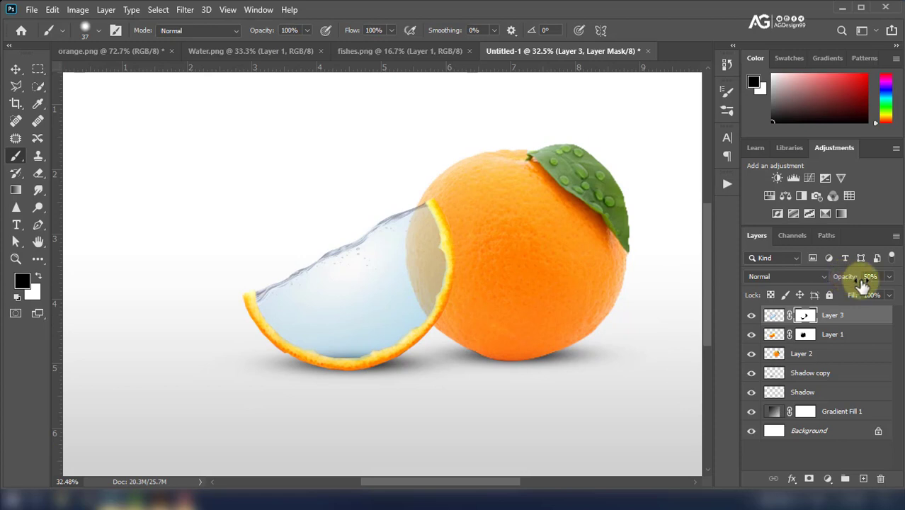
# Raise Layer 3's opacity to 100%.
pyautogui.moveTo(847, 282); pyautogui.dragTo(896, 283)
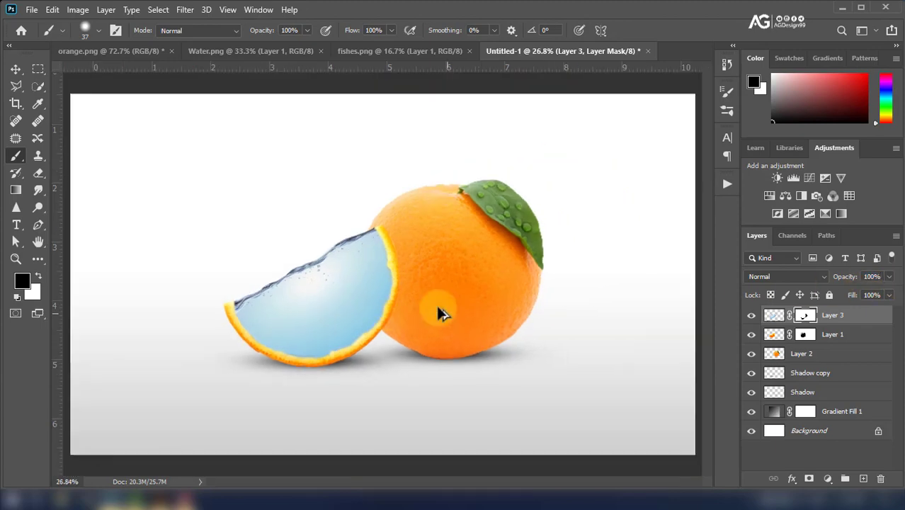
pyautogui.scroll(-2, 436, 305)
pyautogui.scroll(1, 437, 304)
pyautogui.scroll(1, 437, 308)
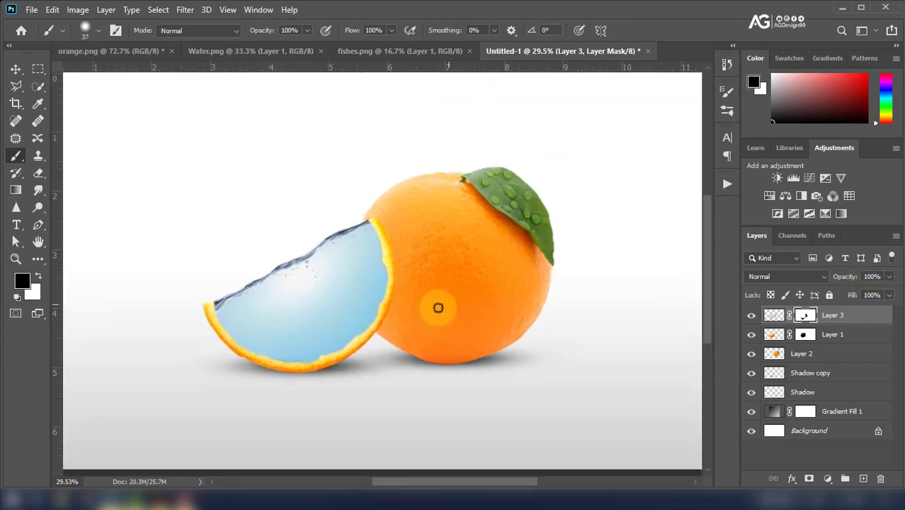
pyautogui.scroll(3, 437, 307)
pyautogui.scroll(1, 440, 299)
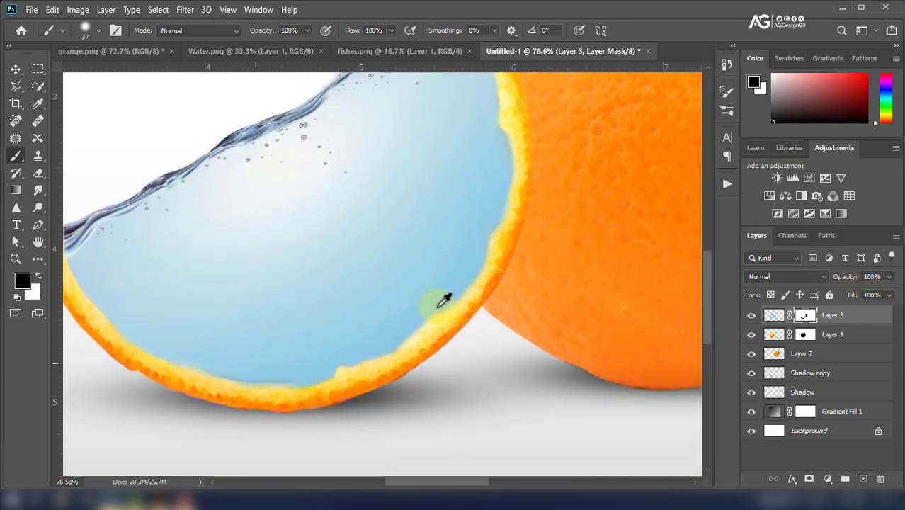
pyautogui.scroll(-1, 202, 166)
# Touch up the mask with a 51 px white brush, fit the image, and target Layer 3's pixels.
pyautogui.click(15, 69)
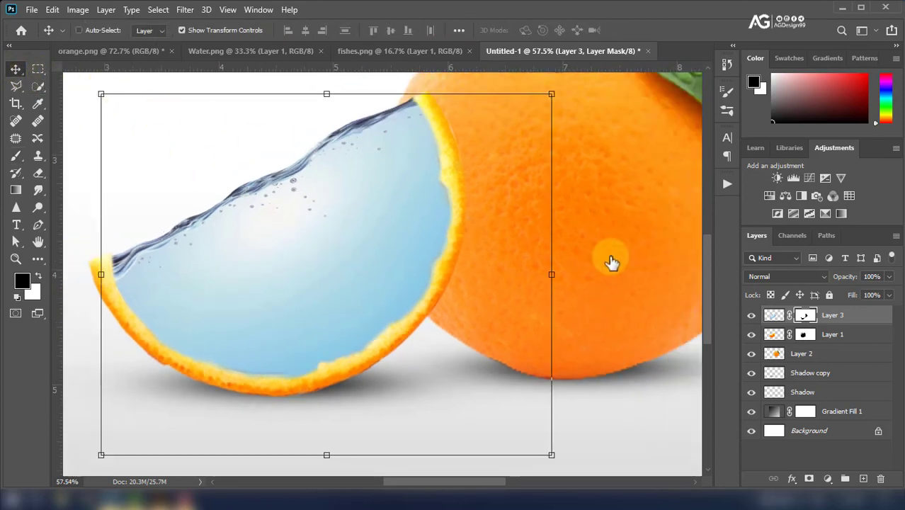
pyautogui.click(16, 156)
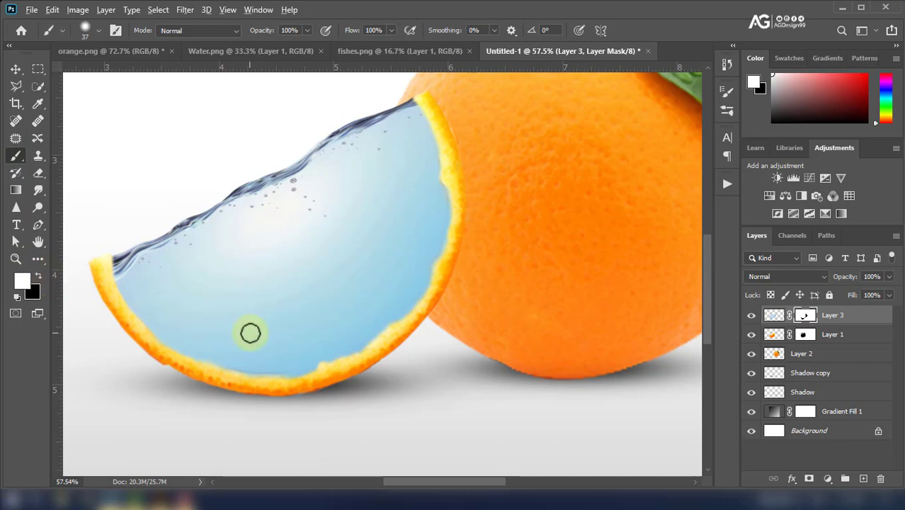
pyautogui.moveTo(250, 333); pyautogui.dragTo(256, 339)
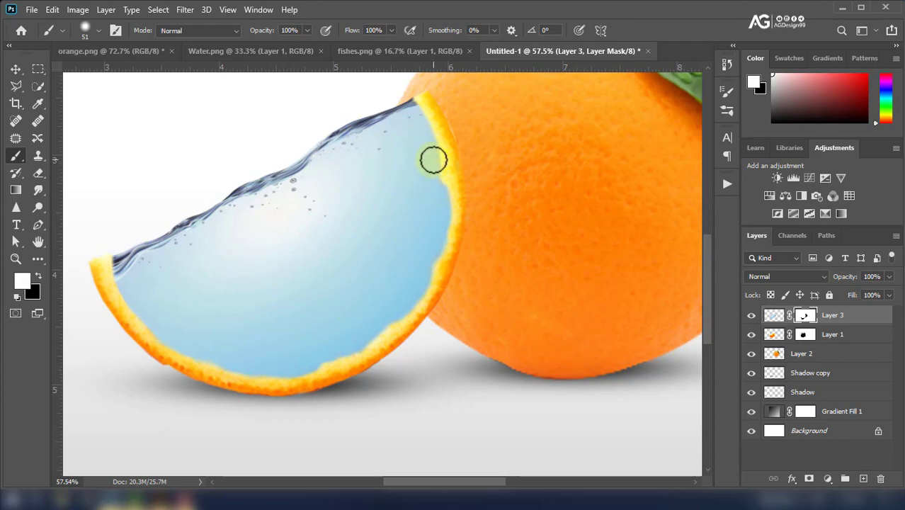
pyautogui.scroll(-2, 239, 279)
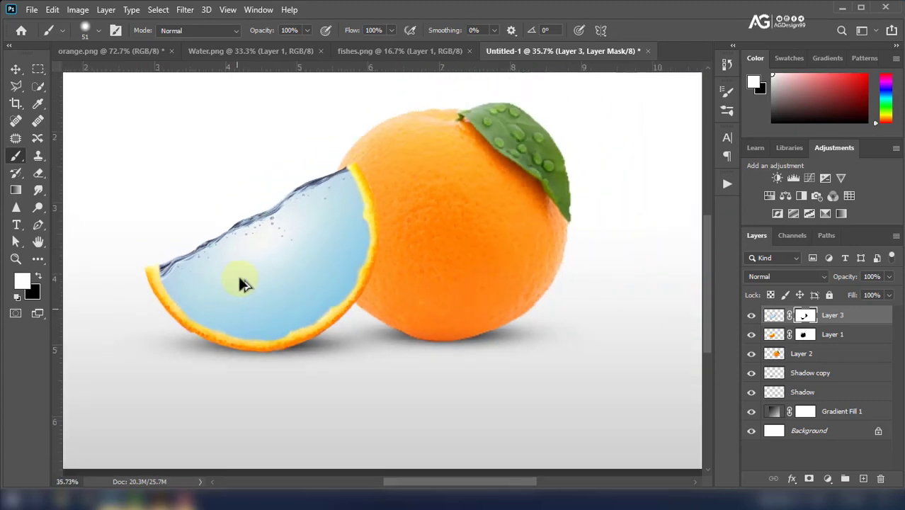
pyautogui.scroll(-2, 240, 278)
pyautogui.hotkey('ctrl', '0')
pyautogui.press('space')
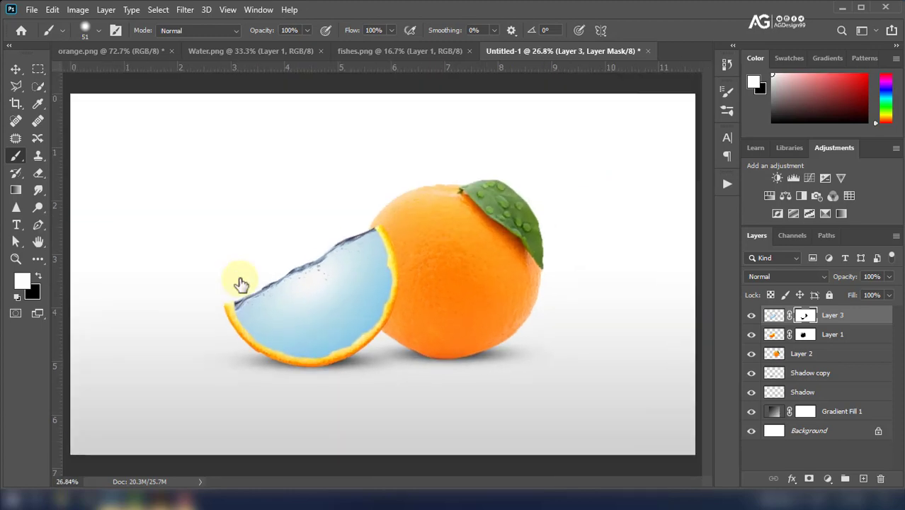
pyautogui.click(849, 316)
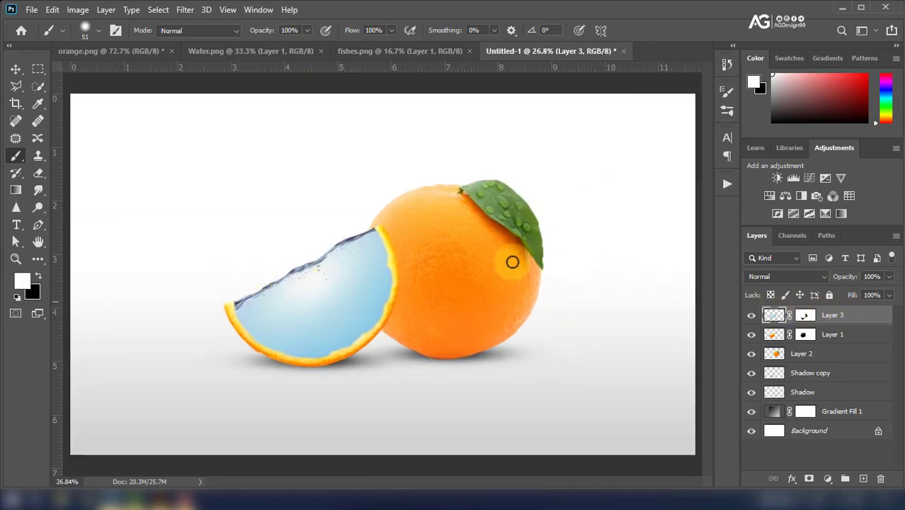
pyautogui.scroll(-1, 512, 264)
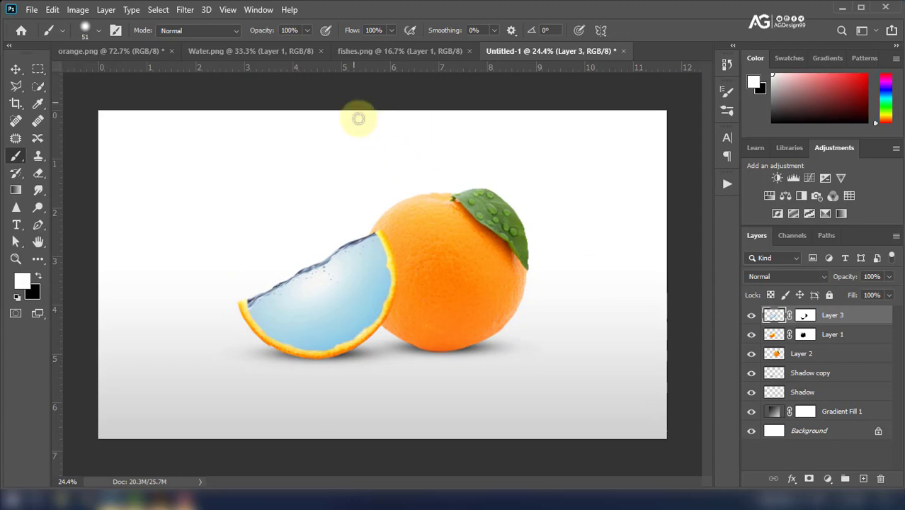
# Lasso the lower-middle fish in fishes.png and drag it into the Water.png document.
pyautogui.click(377, 50)
pyautogui.click(16, 88)
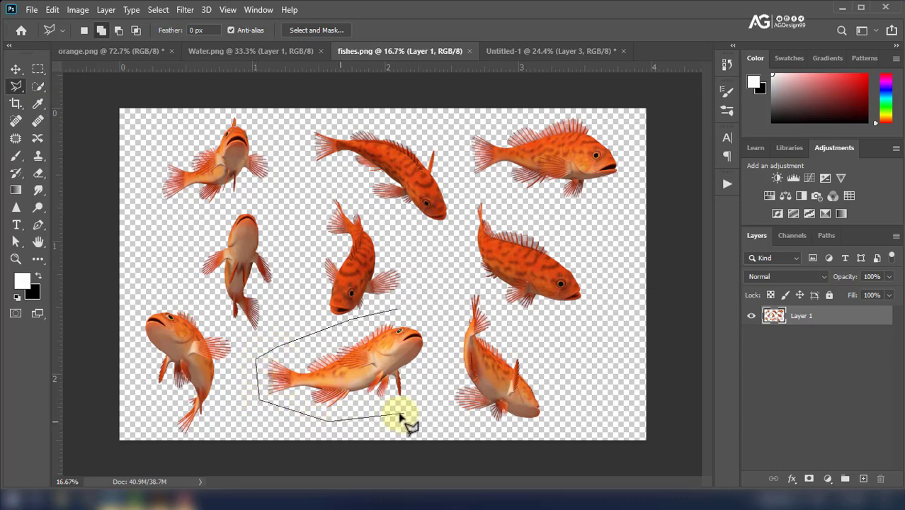
pyautogui.click(437, 311)
pyautogui.moveTo(384, 374)
pyautogui.mouseDown()
pyautogui.moveTo(230, 54)
pyautogui.moveTo(457, 127)
pyautogui.moveTo(329, 316)
pyautogui.mouseUp()
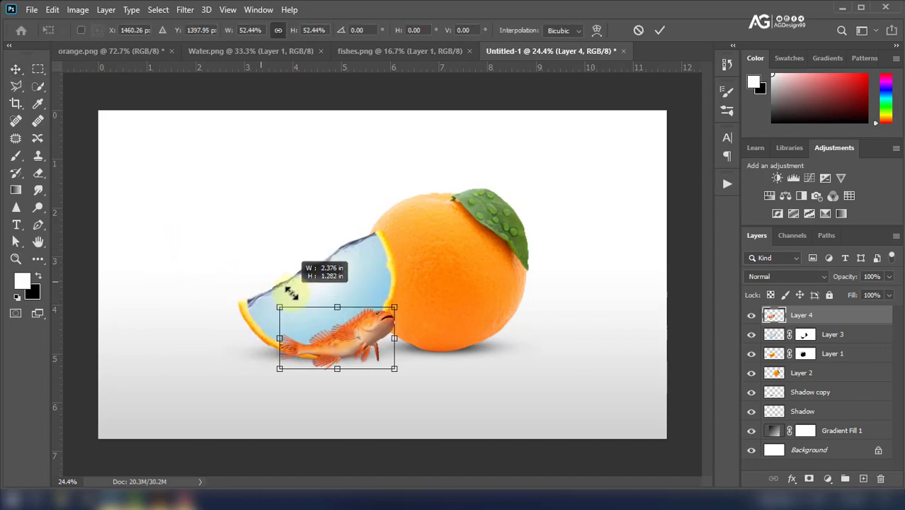
# Scale the fish to about 28% and place it in the lower water slice.
pyautogui.moveTo(209, 265)
pyautogui.mouseDown()
pyautogui.moveTo(315, 324)
pyautogui.moveTo(338, 322)
pyautogui.moveTo(321, 322)
pyautogui.mouseUp()
pyautogui.moveTo(362, 289)
pyautogui.mouseDown()
pyautogui.moveTo(396, 275)
pyautogui.moveTo(340, 303)
pyautogui.moveTo(337, 287)
pyautogui.mouseUp()
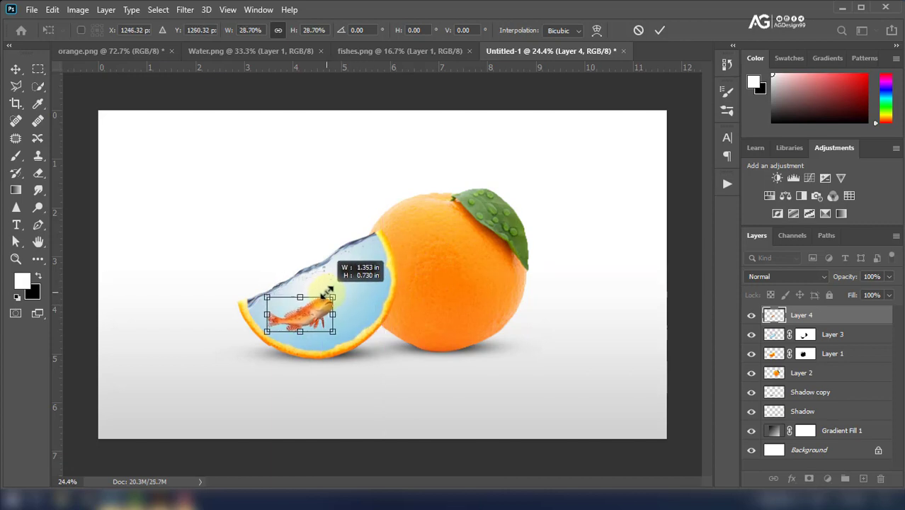
pyautogui.moveTo(340, 289); pyautogui.dragTo(325, 295)
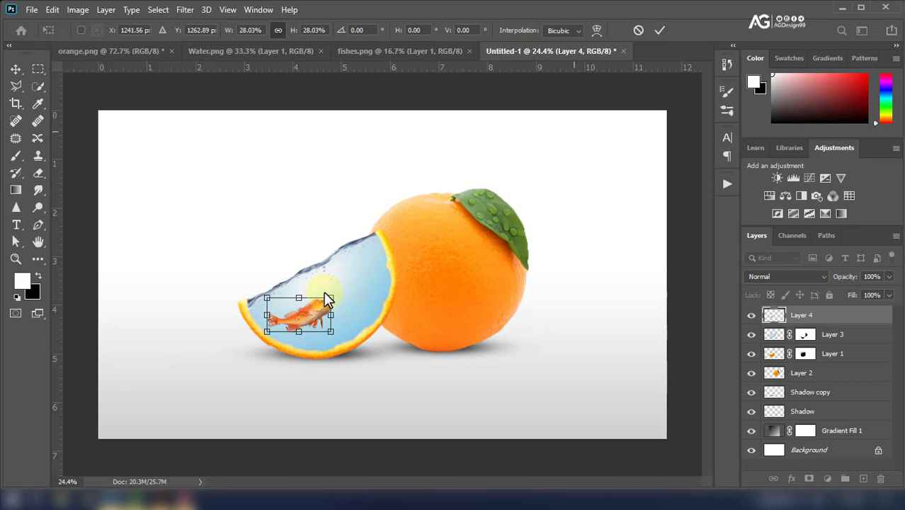
# Commit the first fish, then polygon-lasso the lower-right fish in fishes.png.
pyautogui.click(661, 30)
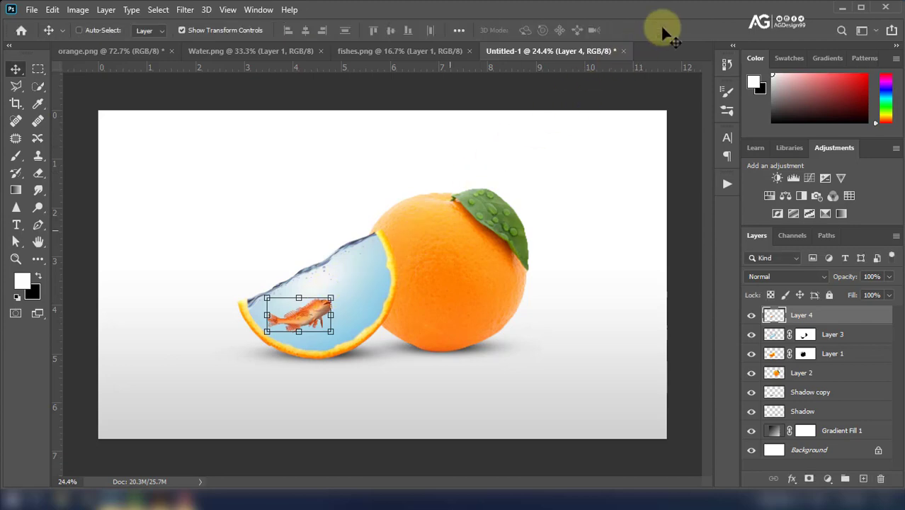
pyautogui.click(354, 51)
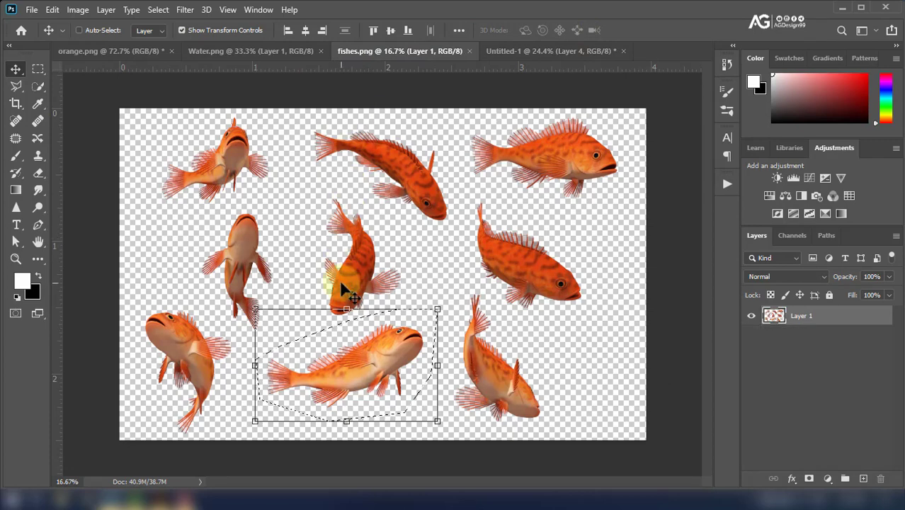
pyautogui.hotkey('ctrl', 'd')
pyautogui.click(15, 86)
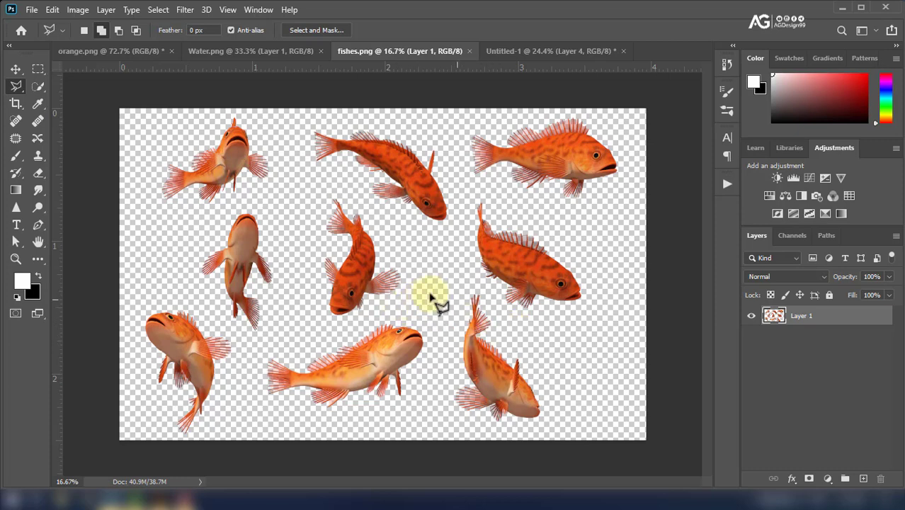
pyautogui.click(449, 414)
pyautogui.click(475, 428)
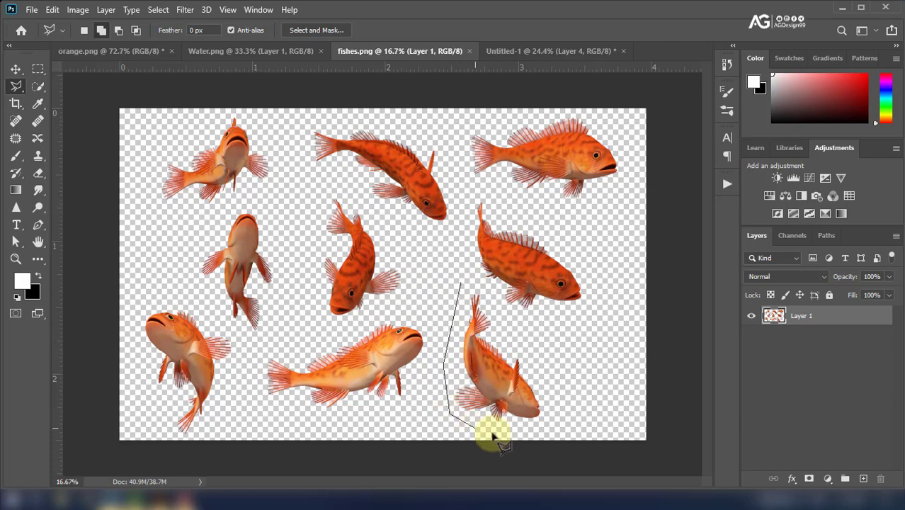
pyautogui.click(533, 431)
pyautogui.click(573, 400)
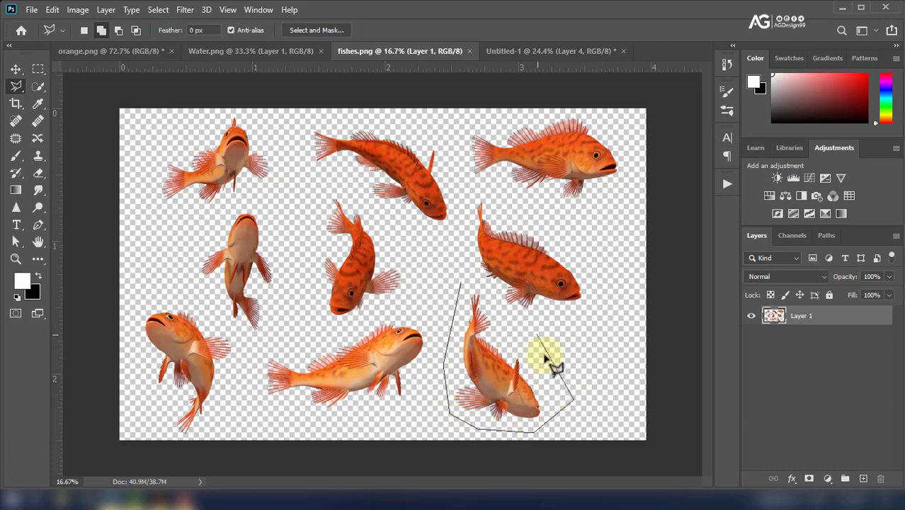
pyautogui.click(461, 284)
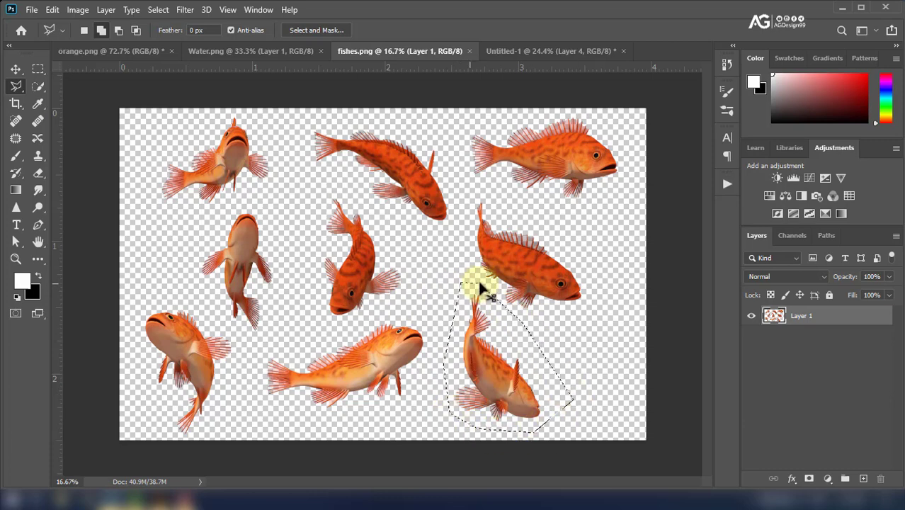
# Bring the fish into the composition, shrink it to about 21.69%, and flip it horizontally.
pyautogui.click(15, 69)
pyautogui.moveTo(468, 354)
pyautogui.mouseDown()
pyautogui.moveTo(264, 53)
pyautogui.moveTo(515, 83)
pyautogui.moveTo(451, 221)
pyautogui.mouseUp()
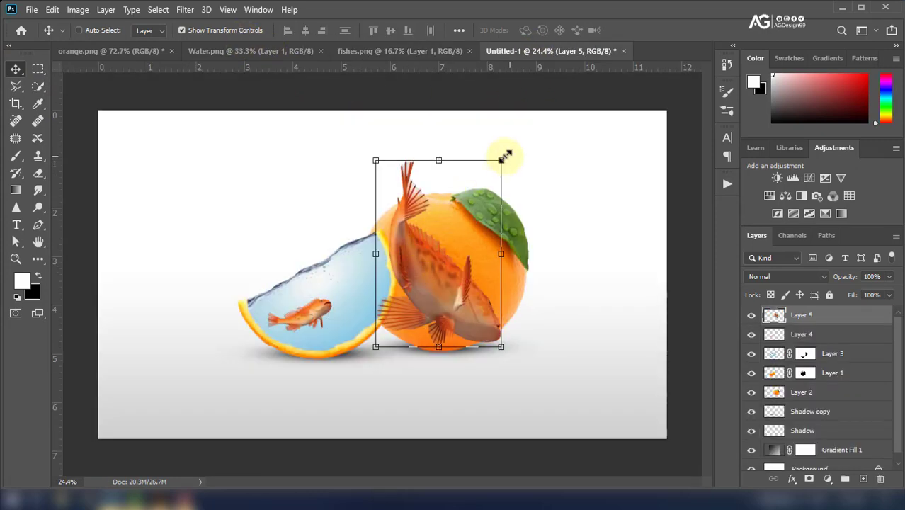
pyautogui.moveTo(501, 160)
pyautogui.mouseDown()
pyautogui.moveTo(388, 333)
pyautogui.moveTo(355, 277)
pyautogui.mouseUp()
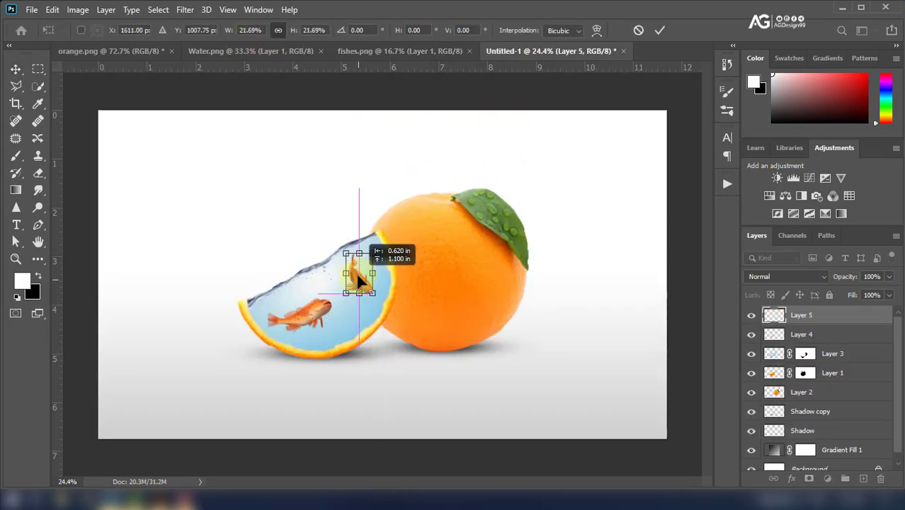
pyautogui.scroll(2, 356, 278)
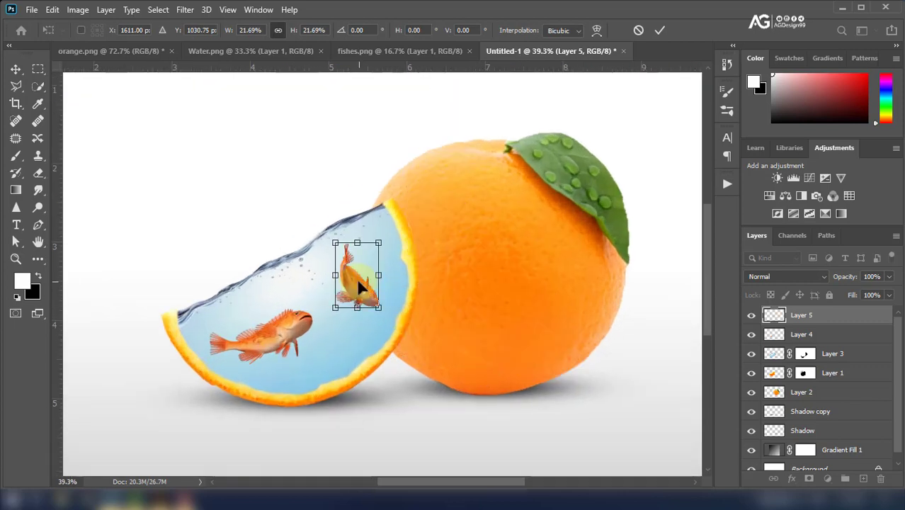
pyautogui.rightClick(362, 252)
pyautogui.click(391, 239)
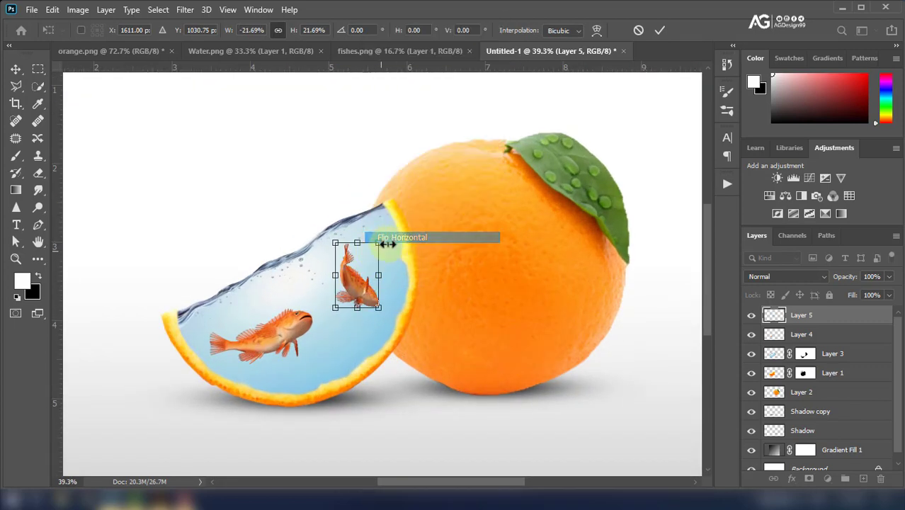
pyautogui.moveTo(361, 292); pyautogui.dragTo(367, 292)
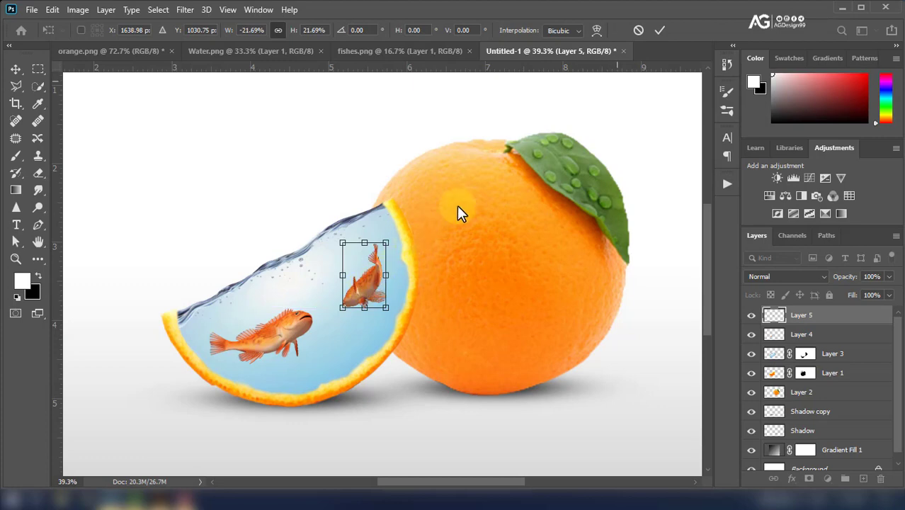
# Commit the second fish and set both Layer 5 and Layer 4 to Multiply blending.
pyautogui.click(661, 29)
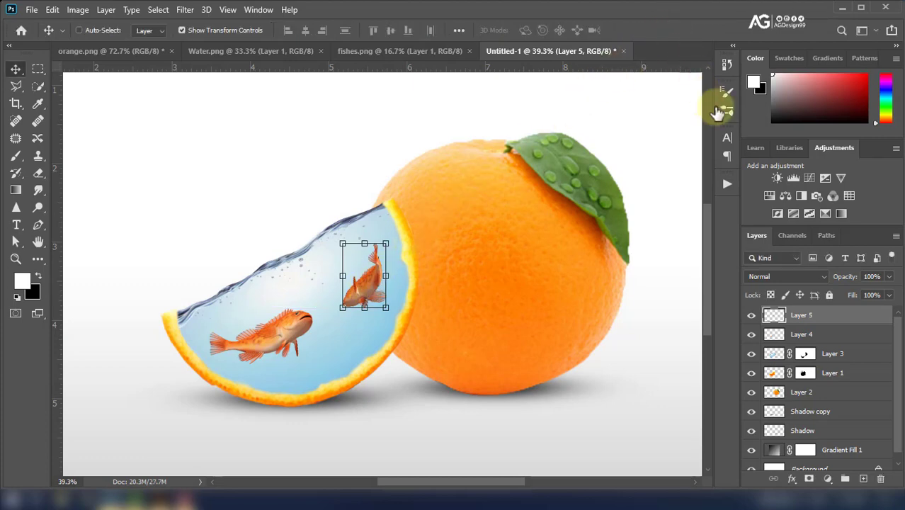
pyautogui.click(821, 276)
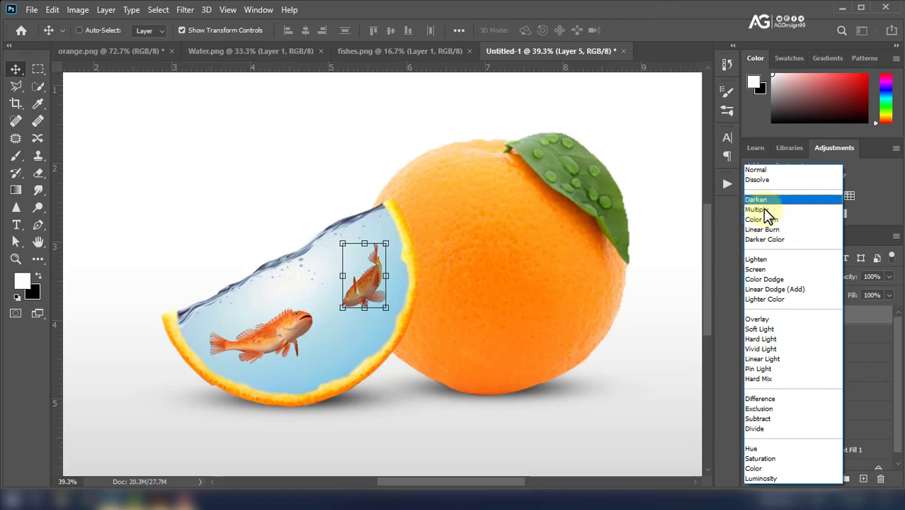
pyautogui.press('Down')
pyautogui.press('Down')
pyautogui.press('Down')
pyautogui.press('Down')
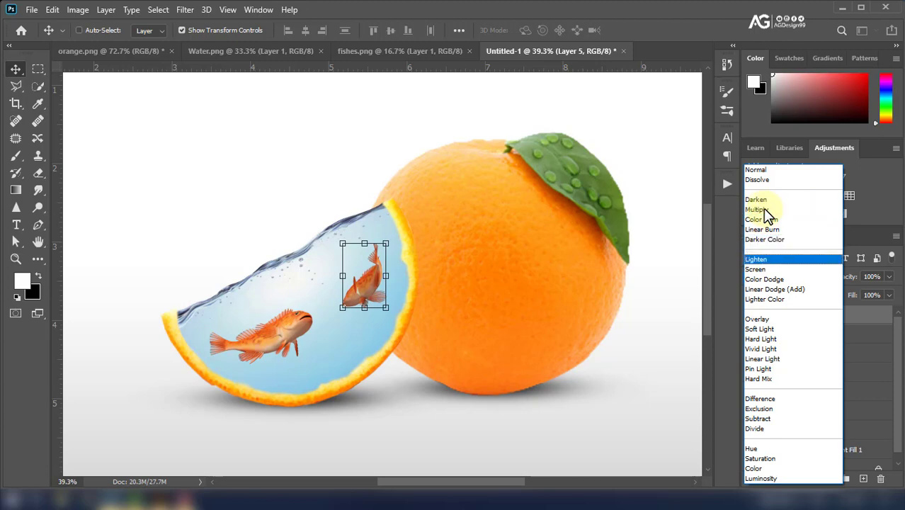
pyautogui.press('Down')
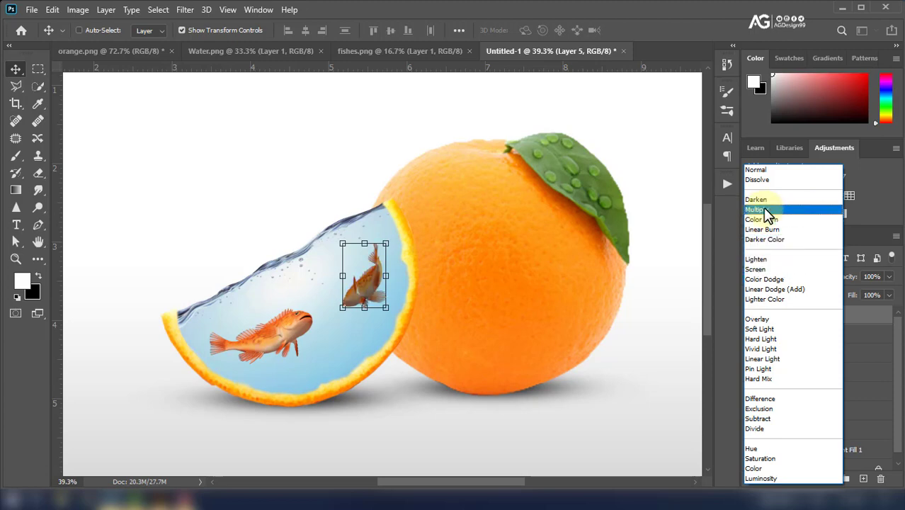
pyautogui.click(764, 210)
pyautogui.click(817, 335)
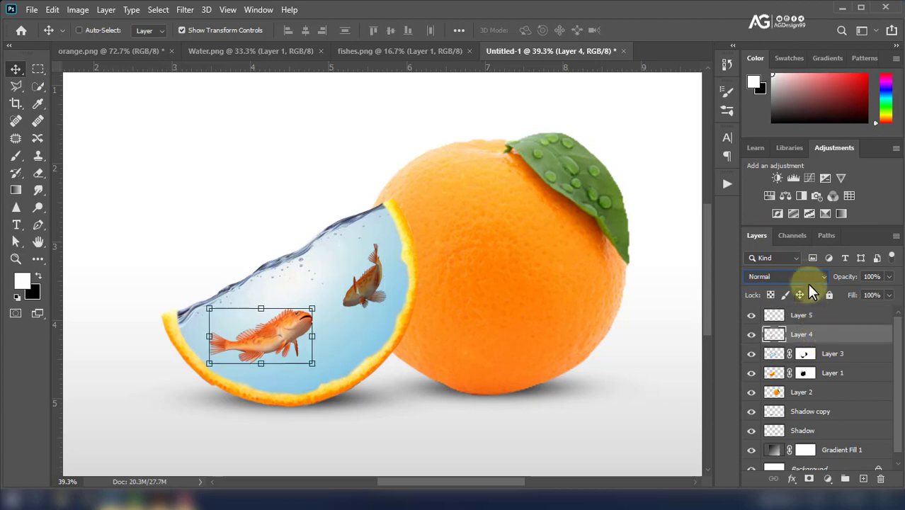
pyautogui.click(807, 278)
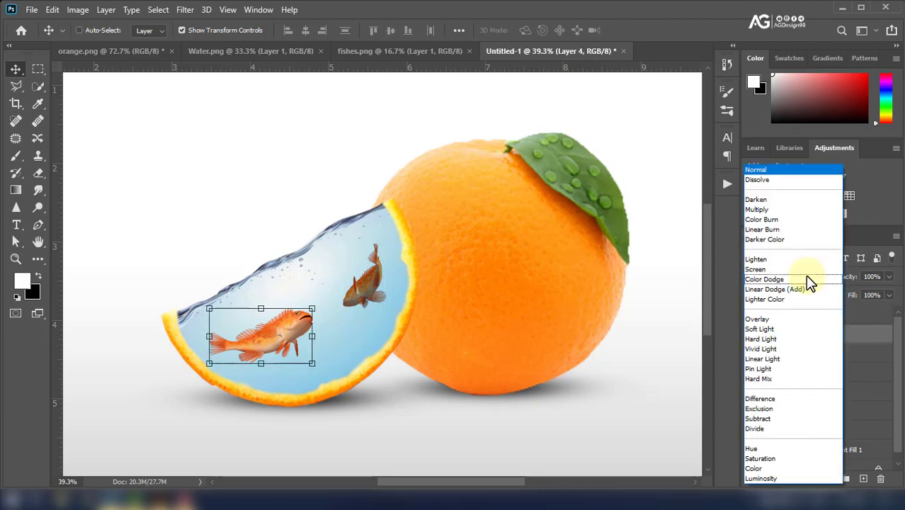
pyautogui.click(763, 208)
pyautogui.write('fish1')
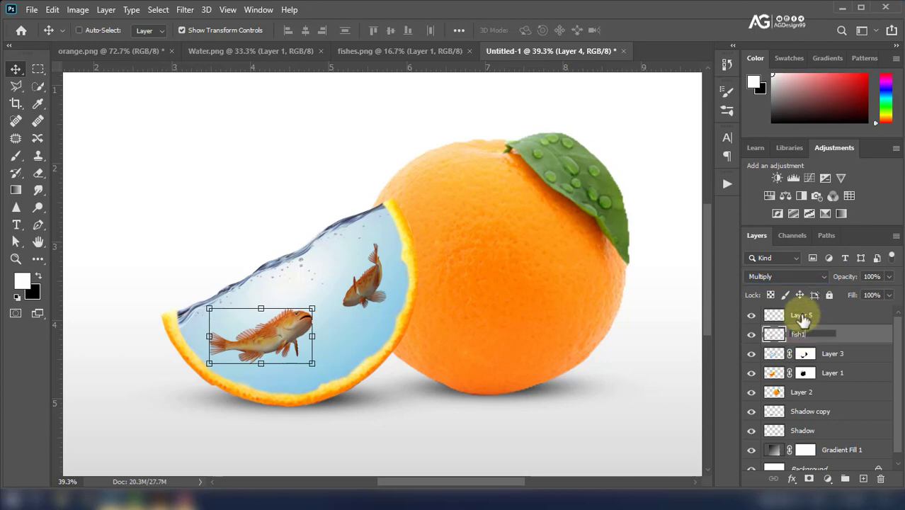
# Rename the fish layers to fish2 and fish1.
pyautogui.doubleClick(803, 316)
pyautogui.write('fish2')
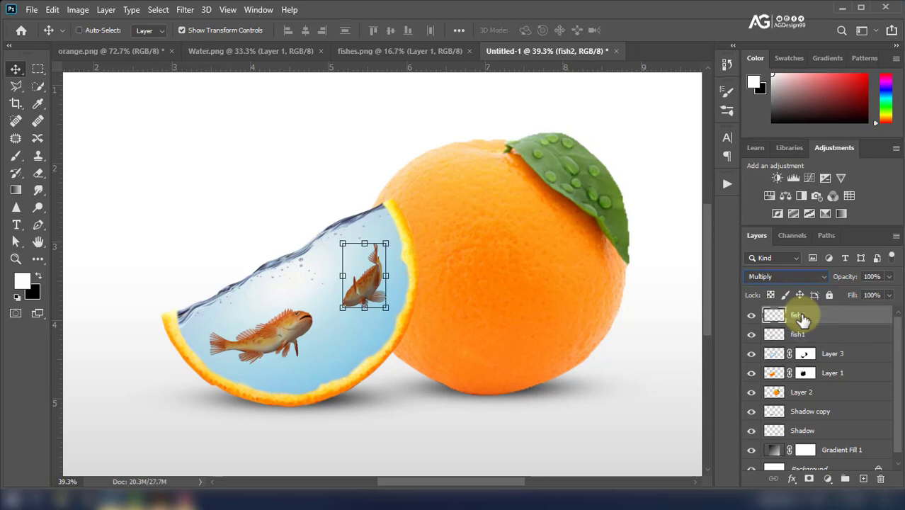
pyautogui.click(398, 319)
pyautogui.keyDown('ctrl'); pyautogui.click(275, 333); pyautogui.keyUp('ctrl')
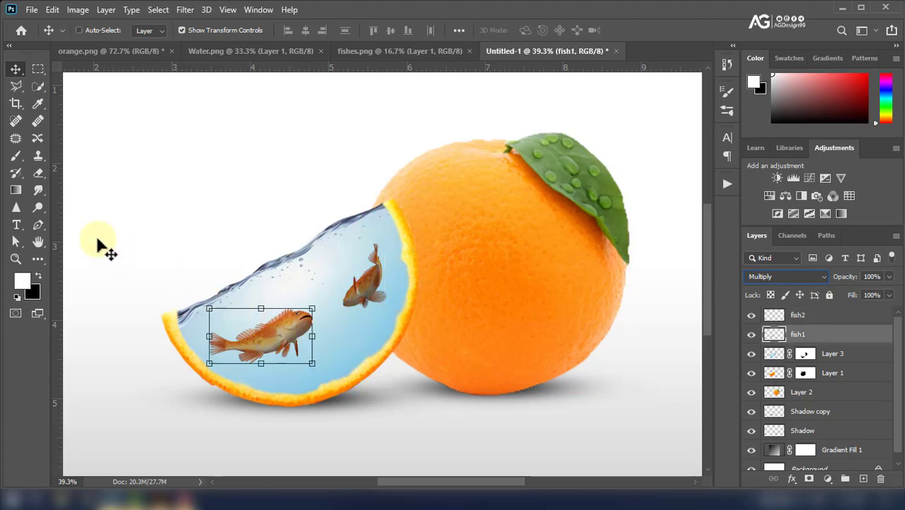
# Brighten the upper fish and lighten the lower fish's body with the dodge brush.
pyautogui.click(39, 207)
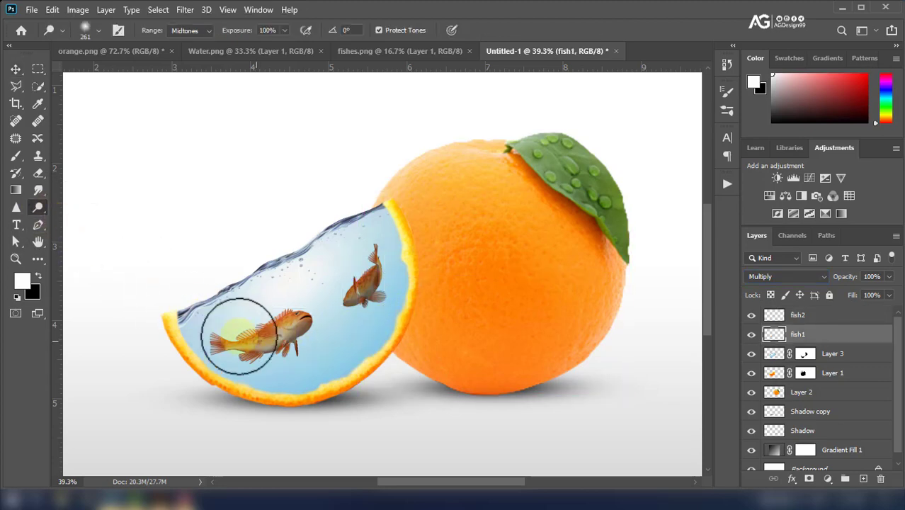
pyautogui.moveTo(259, 328); pyautogui.dragTo(293, 323)
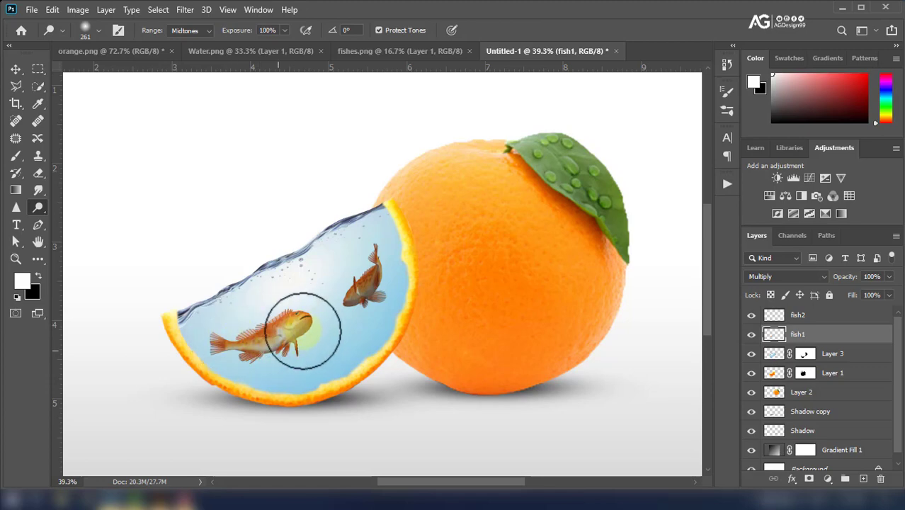
pyautogui.hotkey('ctrl', 'z')
pyautogui.click(816, 322)
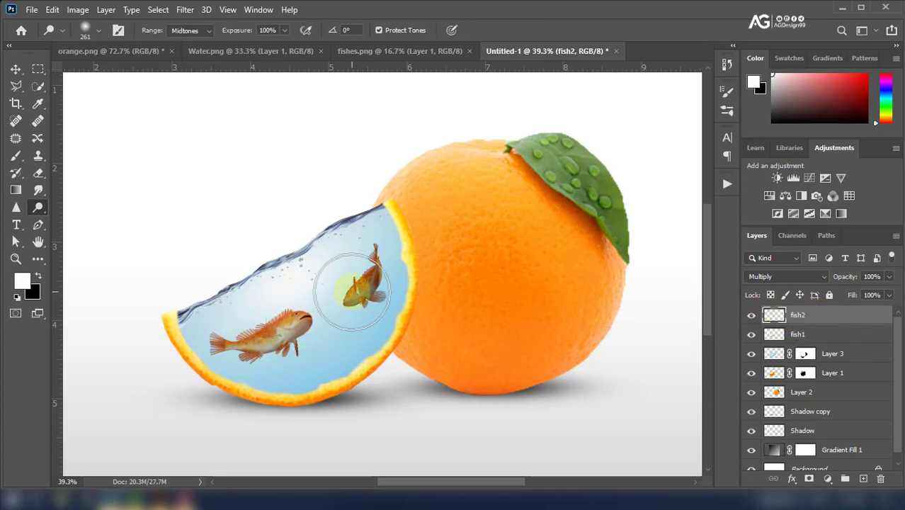
pyautogui.moveTo(363, 282); pyautogui.dragTo(361, 286)
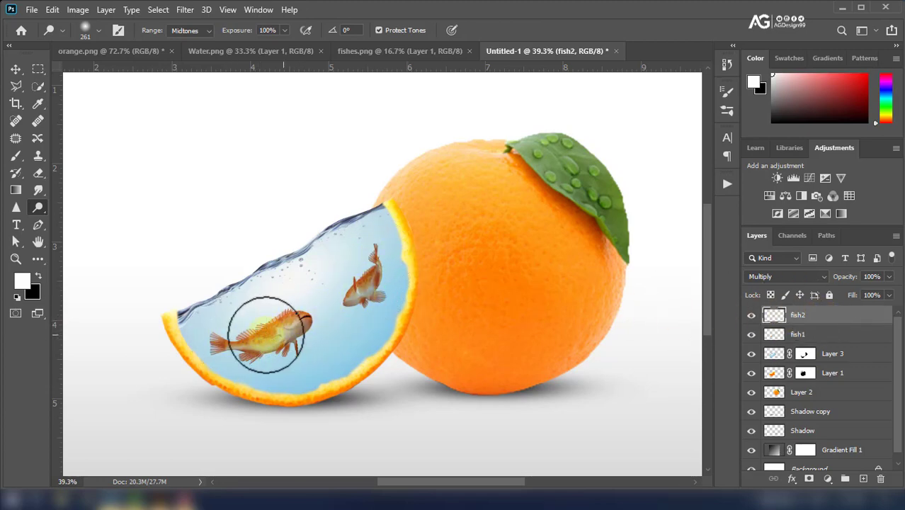
pyautogui.moveTo(273, 344); pyautogui.dragTo(260, 346)
pyautogui.scroll(-2, 247, 349)
pyautogui.scroll(-2, 247, 349)
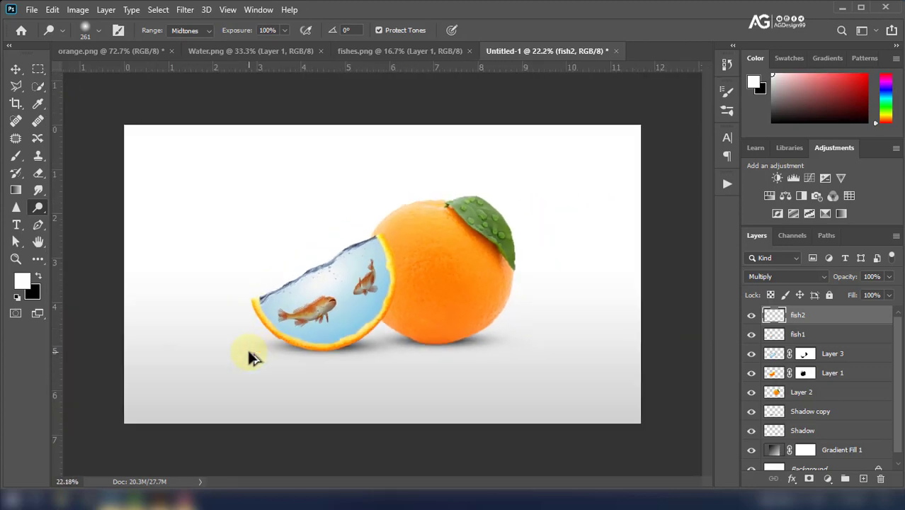
pyautogui.scroll(2, 247, 349)
pyautogui.scroll(1, 247, 349)
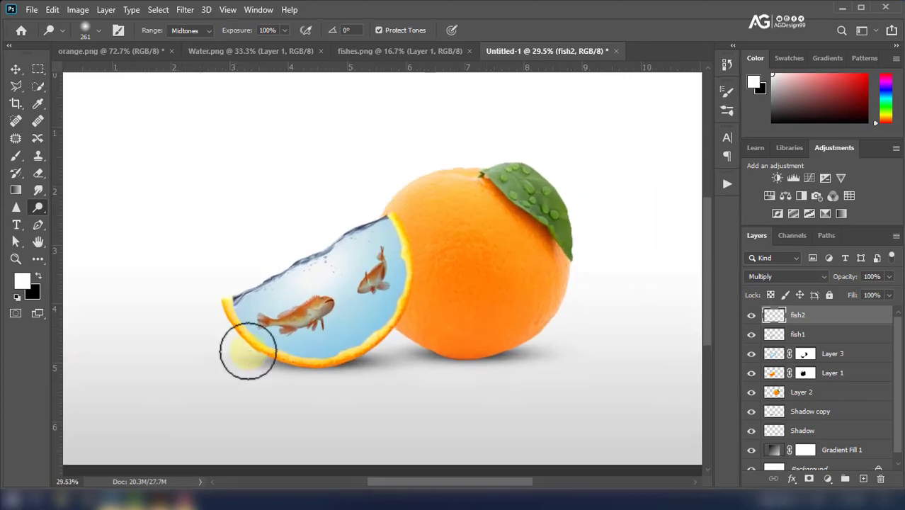
# Move fish2 down into the water, scale it to about 74%, and select the water slice layer.
pyautogui.click(15, 68)
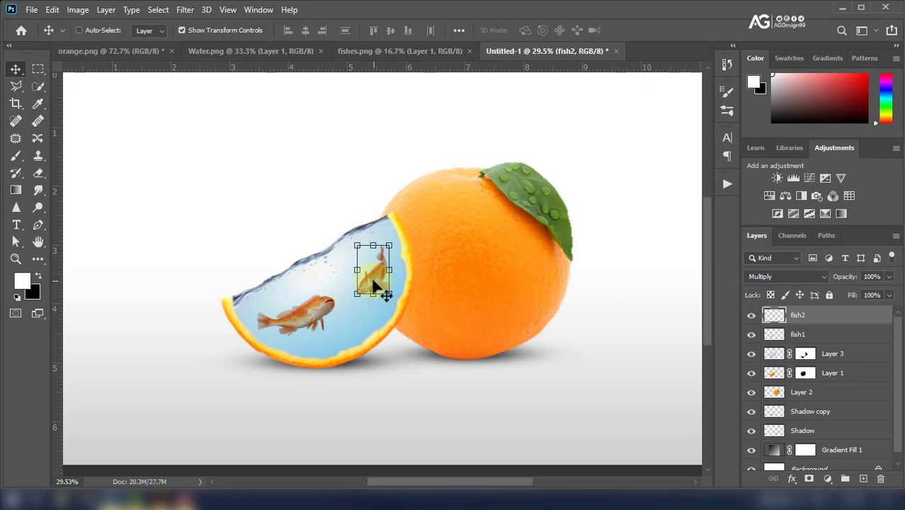
pyautogui.moveTo(376, 287); pyautogui.dragTo(353, 325)
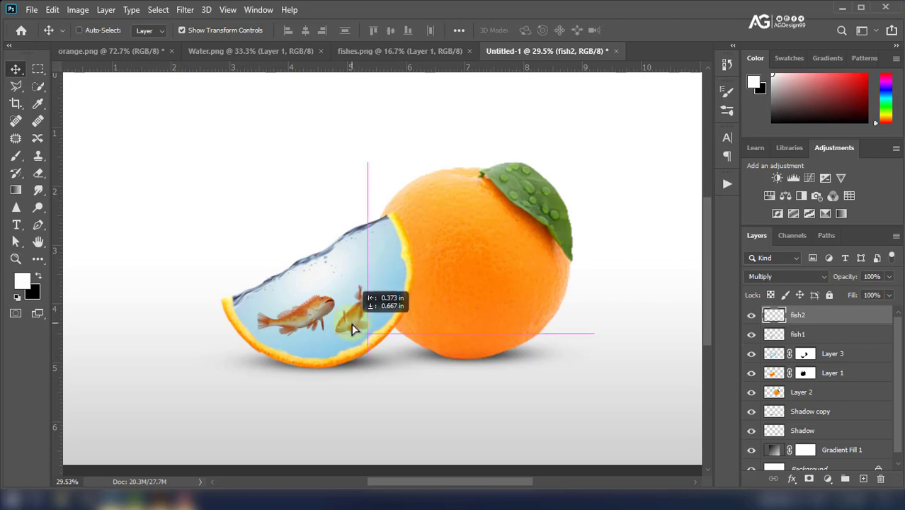
pyautogui.moveTo(367, 285)
pyautogui.mouseDown()
pyautogui.moveTo(352, 318)
pyautogui.moveTo(298, 316)
pyautogui.moveTo(313, 319)
pyautogui.mouseUp()
pyautogui.press('Return')
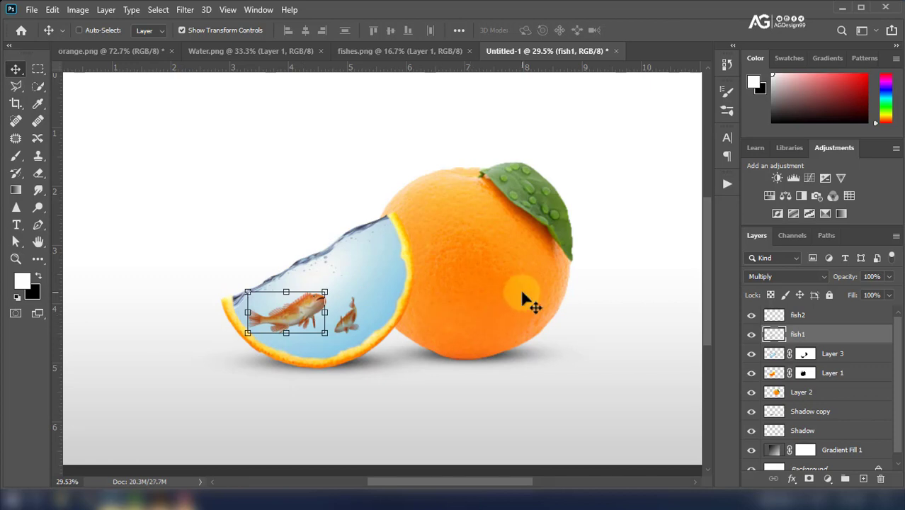
pyautogui.scroll(-1, 527, 301)
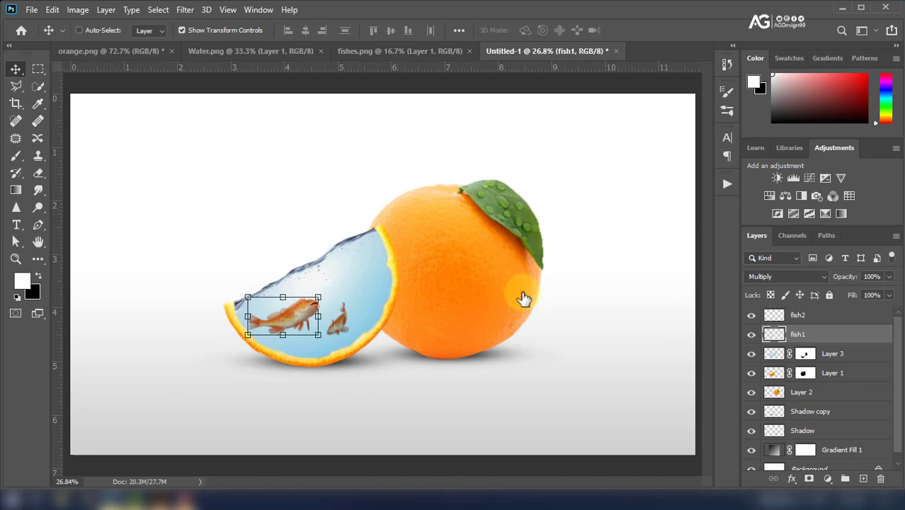
pyautogui.keyDown('ctrl'); pyautogui.click(366, 283); pyautogui.keyUp('ctrl')
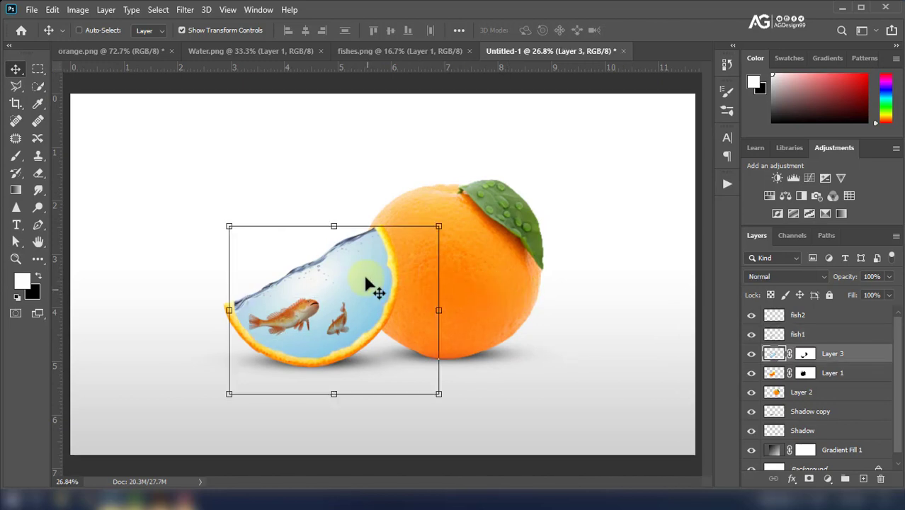
# Target Layer 3's mask with an enlarged brush at 21% opacity, toggling the slice to compare.
pyautogui.click(804, 353)
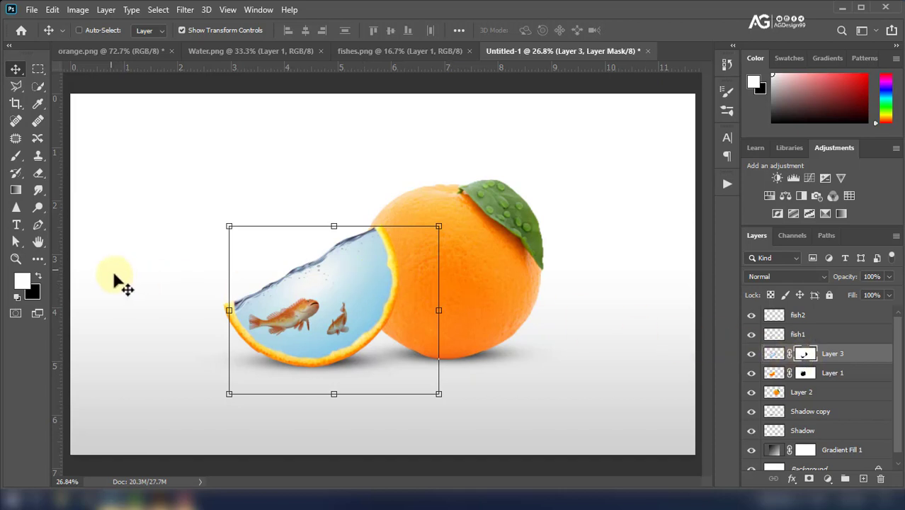
pyautogui.click(16, 155)
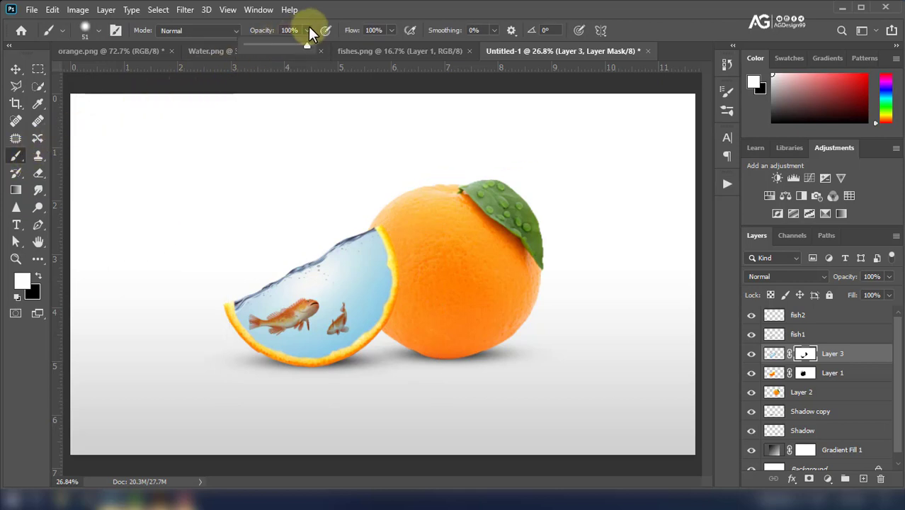
pyautogui.moveTo(306, 30); pyautogui.dragTo(258, 44)
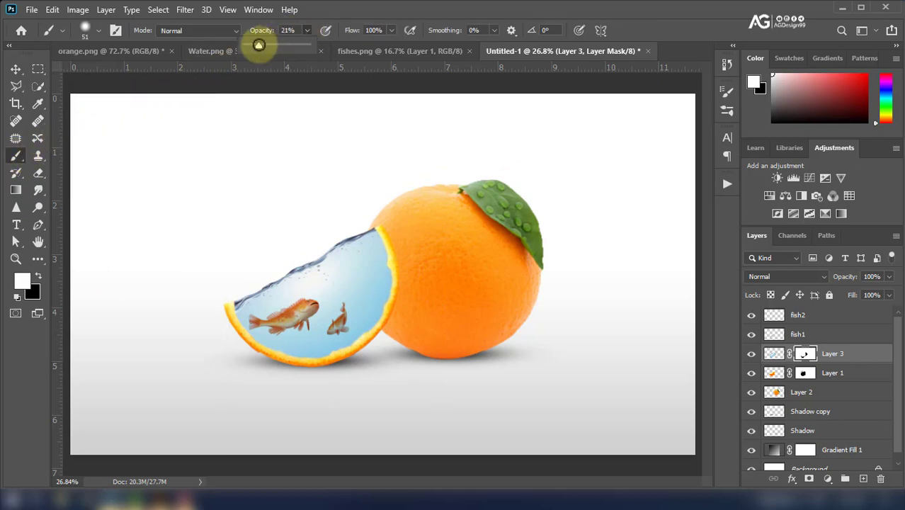
pyautogui.moveTo(336, 285); pyautogui.dragTo(394, 284)
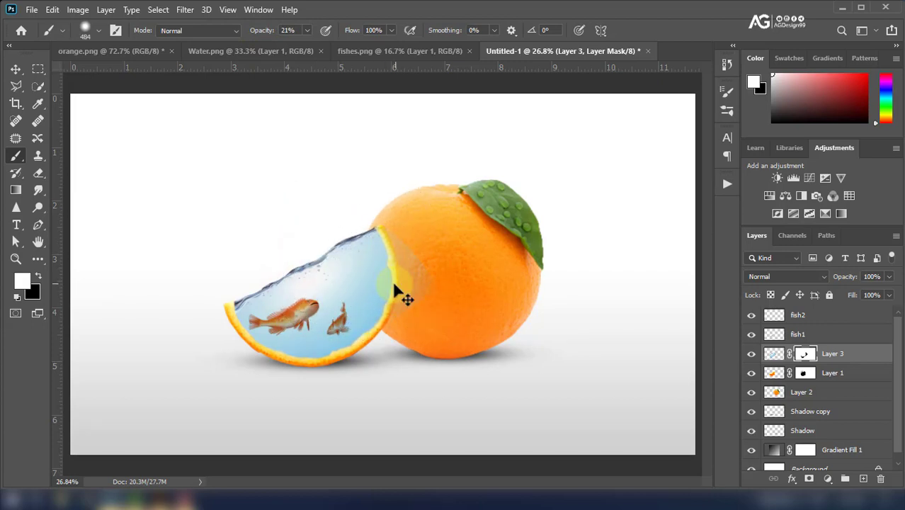
pyautogui.hotkey('ctrl', 'z')
pyautogui.click(751, 353)
pyautogui.click(751, 354)
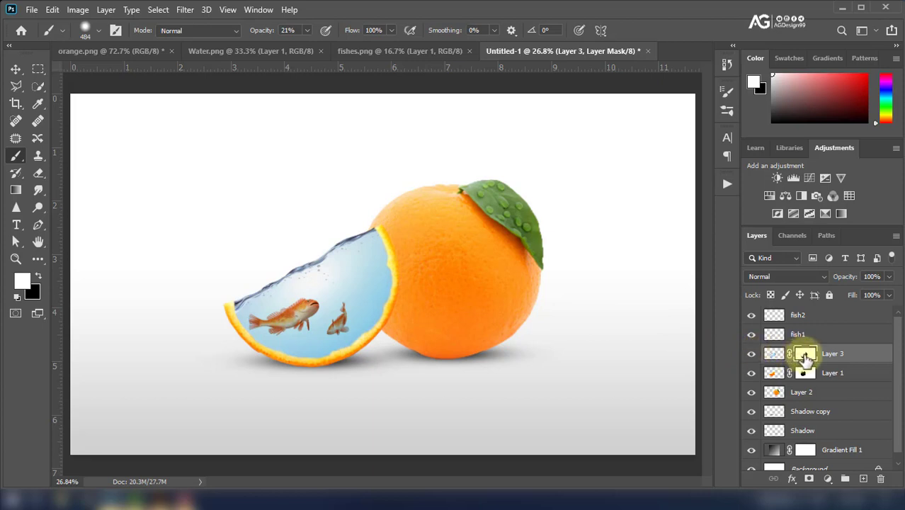
# Paint soft black along the rim where the slice meets the orange.
pyautogui.click(39, 274)
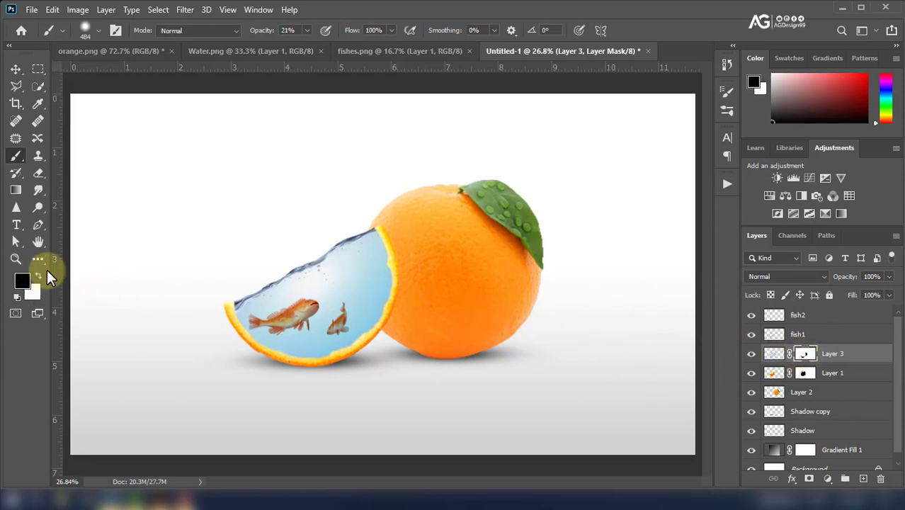
pyautogui.click(404, 298)
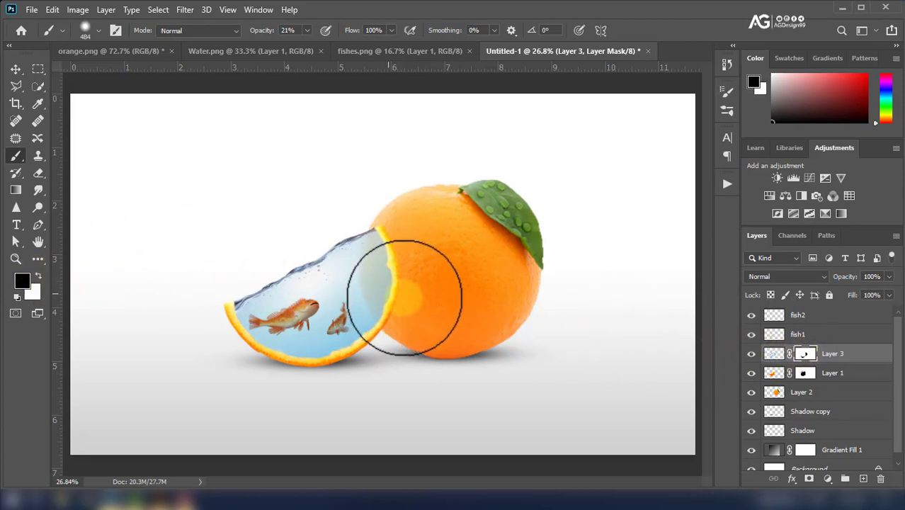
pyautogui.moveTo(404, 297)
pyautogui.mouseDown()
pyautogui.moveTo(404, 251)
pyautogui.moveTo(391, 261)
pyautogui.moveTo(404, 346)
pyautogui.moveTo(415, 323)
pyautogui.moveTo(394, 247)
pyautogui.moveTo(394, 201)
pyautogui.moveTo(434, 222)
pyautogui.mouseUp()
pyautogui.scroll(-1, 478, 277)
pyautogui.scroll(-1, 480, 281)
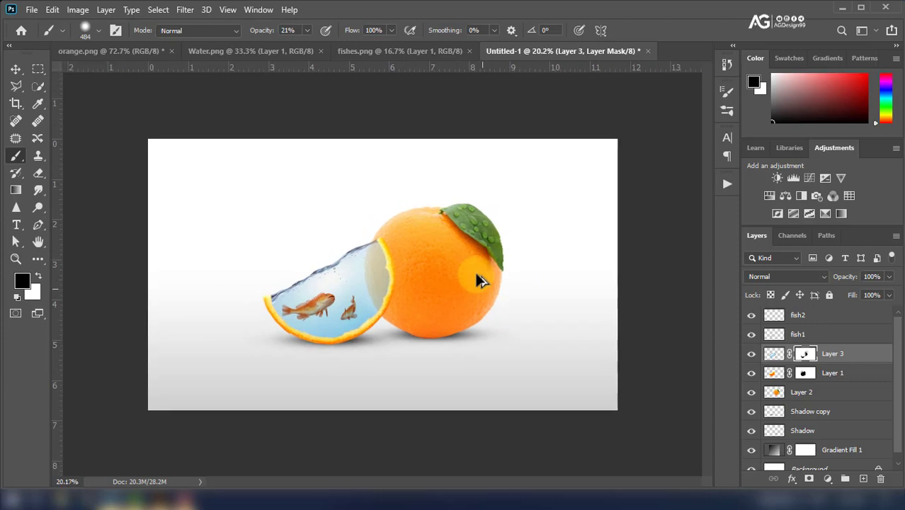
pyautogui.scroll(2, 478, 279)
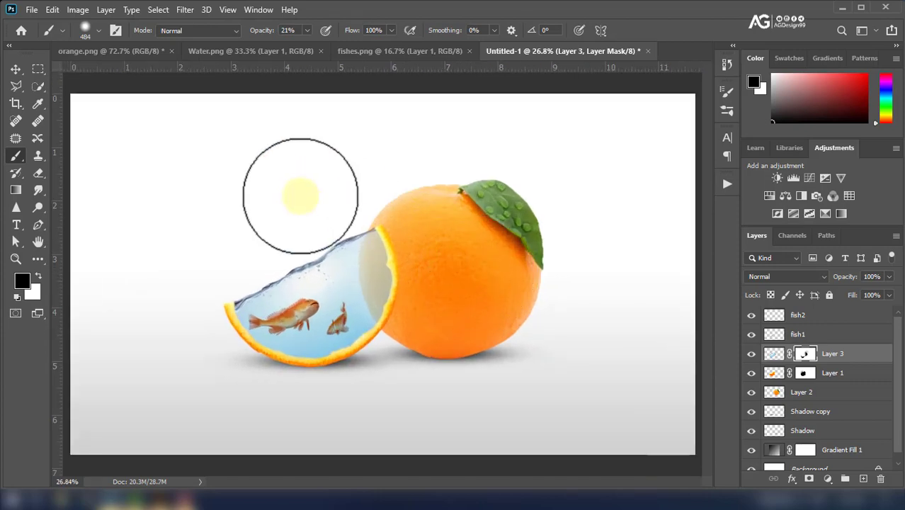
pyautogui.click(16, 69)
# Squash the slice's shadow to 70% height and warp its lower edge downward.
pyautogui.keyDown('ctrl'); pyautogui.click(347, 366); pyautogui.keyUp('ctrl')
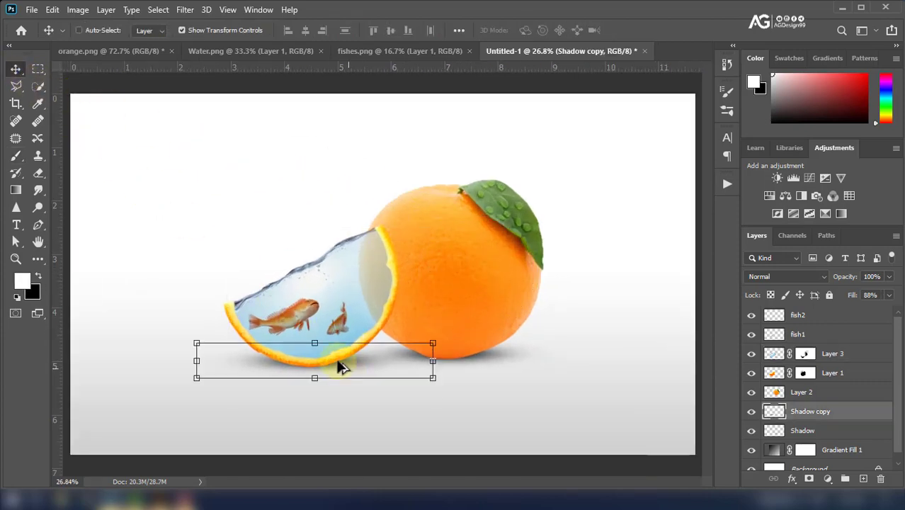
pyautogui.moveTo(315, 344); pyautogui.dragTo(328, 368)
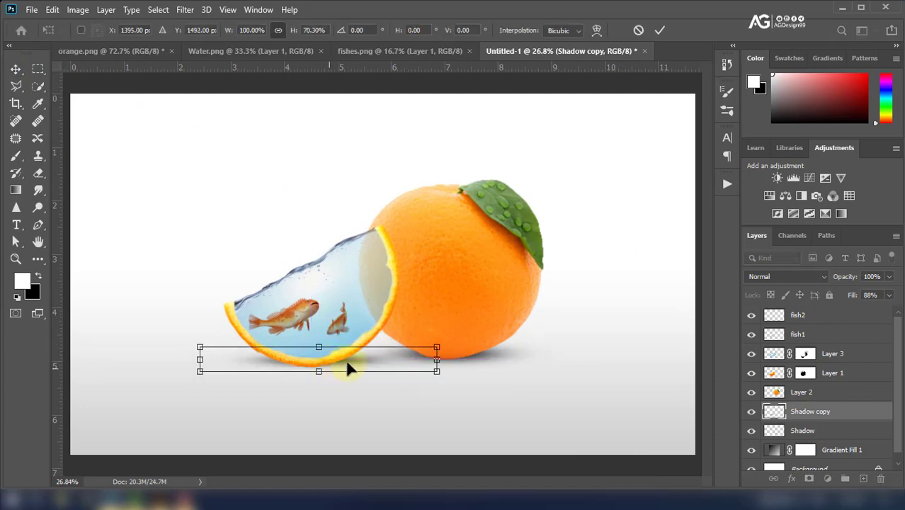
pyautogui.press('Return')
pyautogui.press('Return')
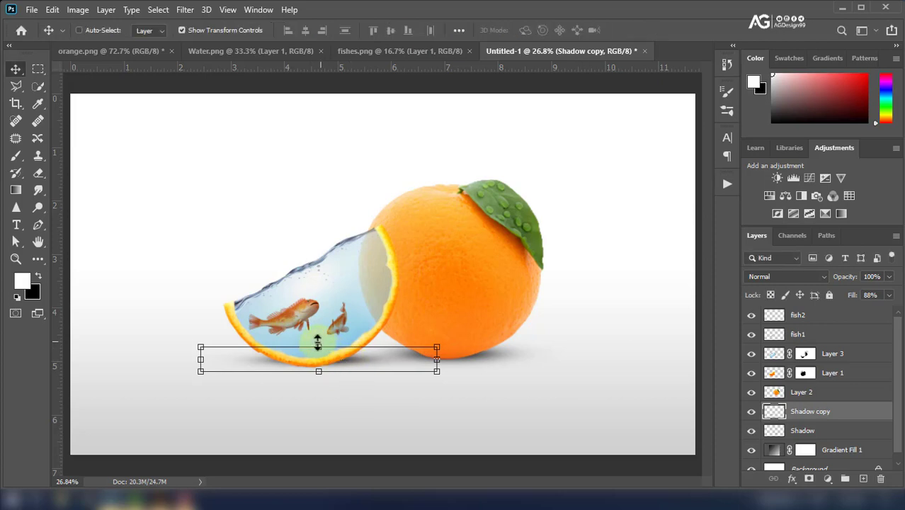
pyautogui.hotkey('ctrl', 't')
pyautogui.click(596, 30)
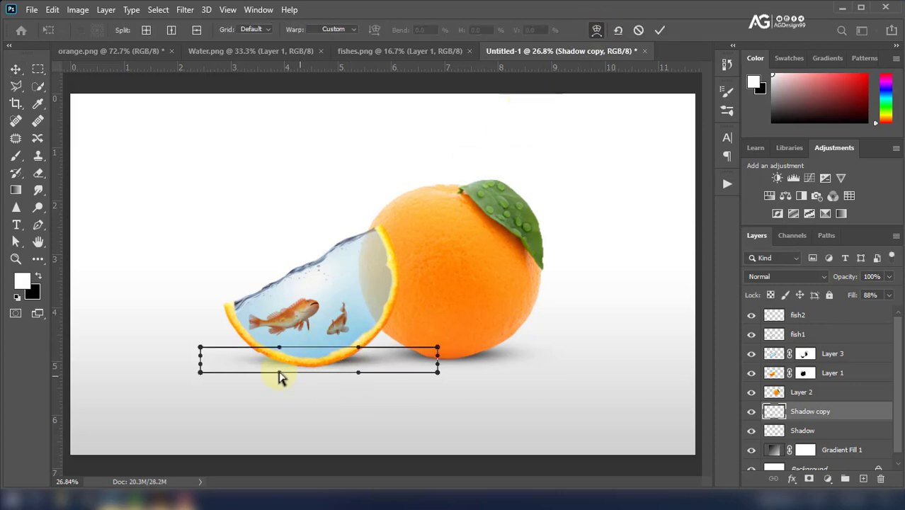
pyautogui.moveTo(280, 377); pyautogui.dragTo(305, 388)
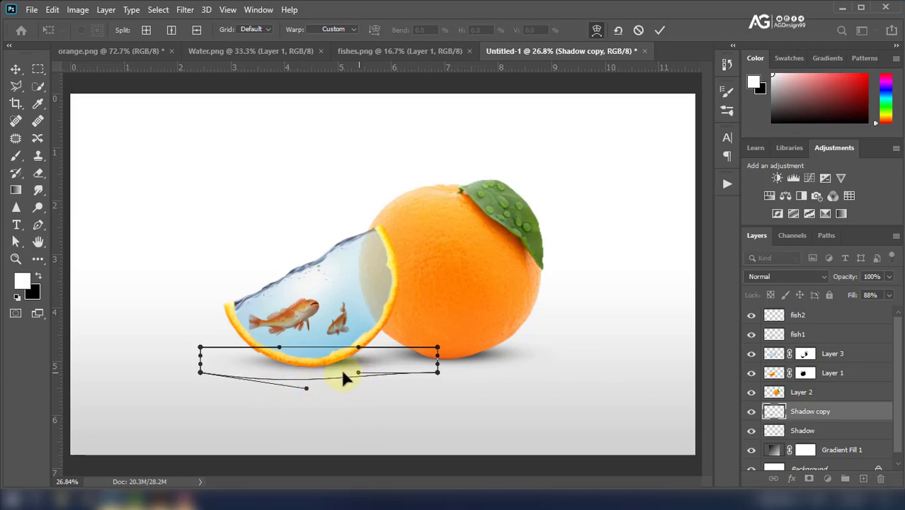
pyautogui.moveTo(322, 382); pyautogui.dragTo(319, 380)
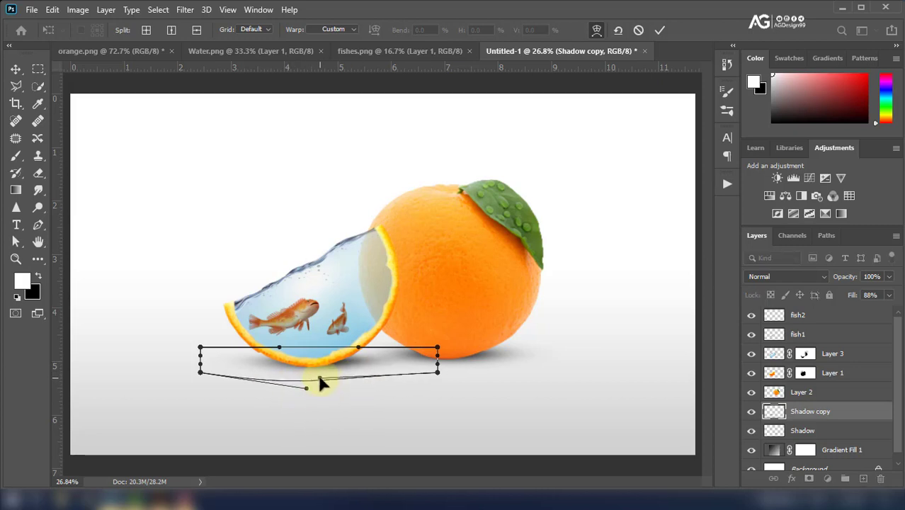
pyautogui.click(659, 31)
# Warp the orange's shadow so its lower edge curves downward.
pyautogui.keyDown('ctrl'); pyautogui.click(492, 354); pyautogui.keyUp('ctrl')
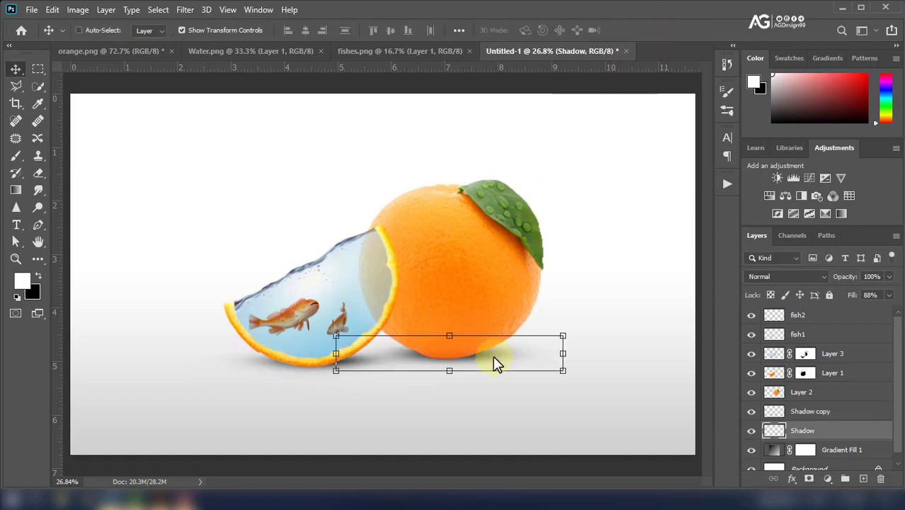
pyautogui.hotkey('ctrl', 't')
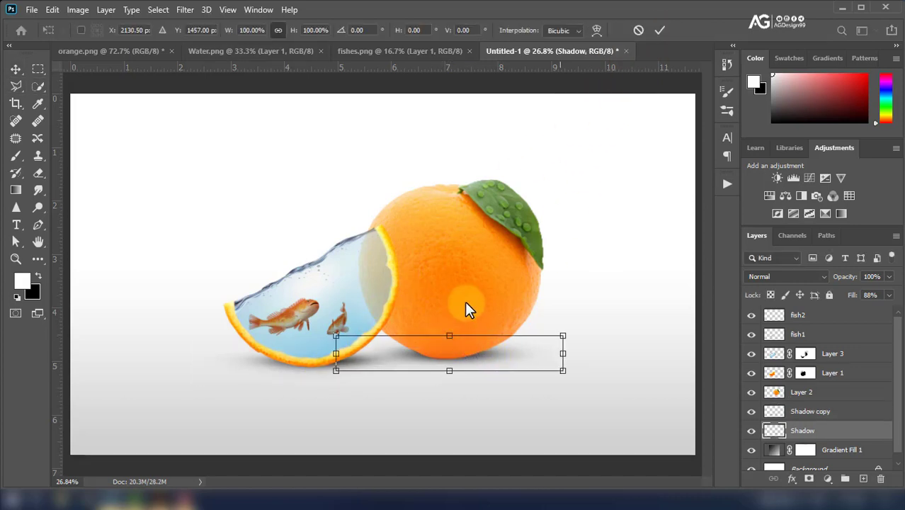
pyautogui.click(598, 30)
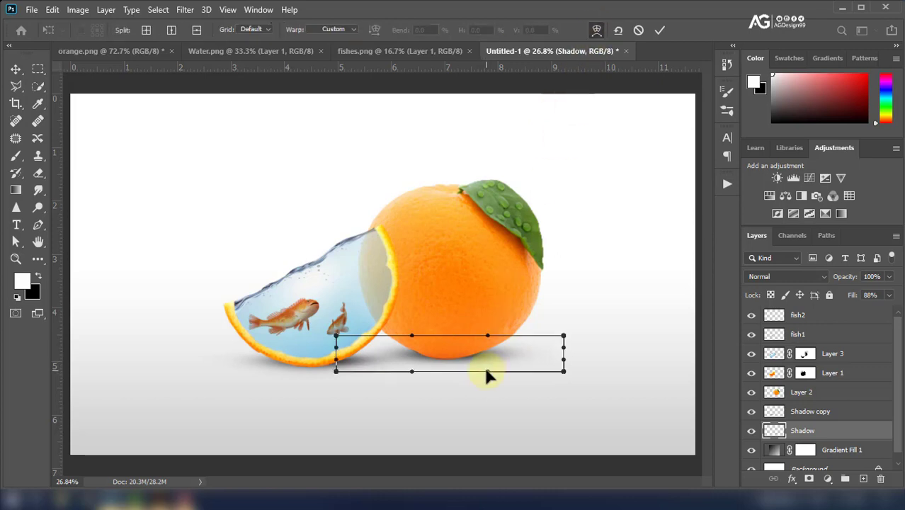
pyautogui.moveTo(485, 371)
pyautogui.mouseDown()
pyautogui.moveTo(464, 384)
pyautogui.moveTo(433, 375)
pyautogui.moveTo(452, 364)
pyautogui.mouseUp()
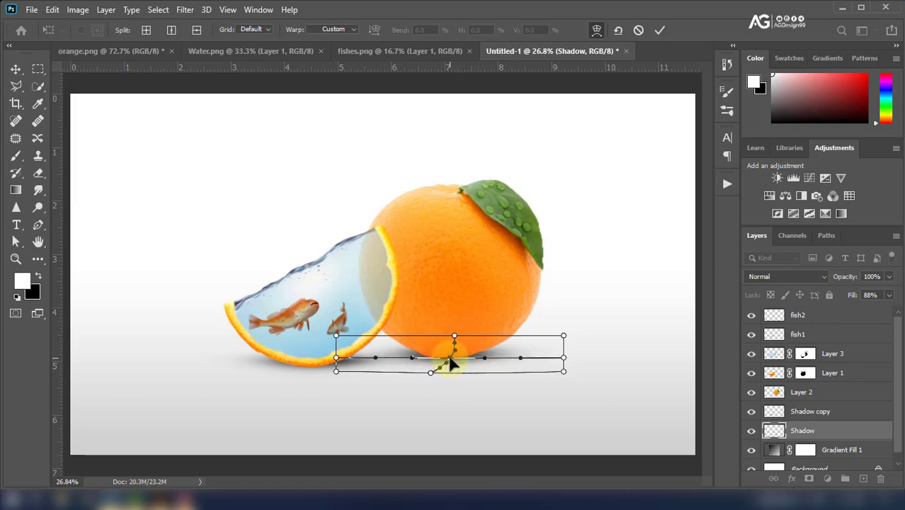
pyautogui.click(658, 30)
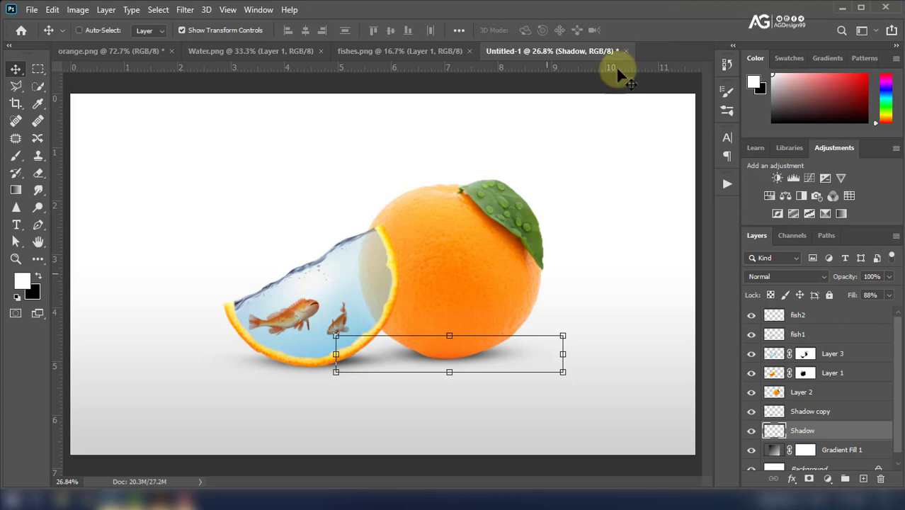
pyautogui.scroll(-3, 398, 310)
pyautogui.scroll(1, 399, 315)
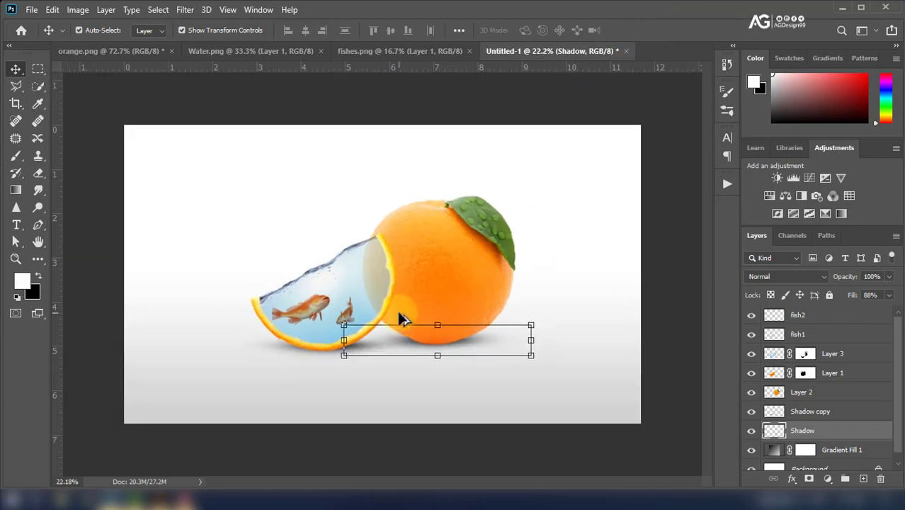